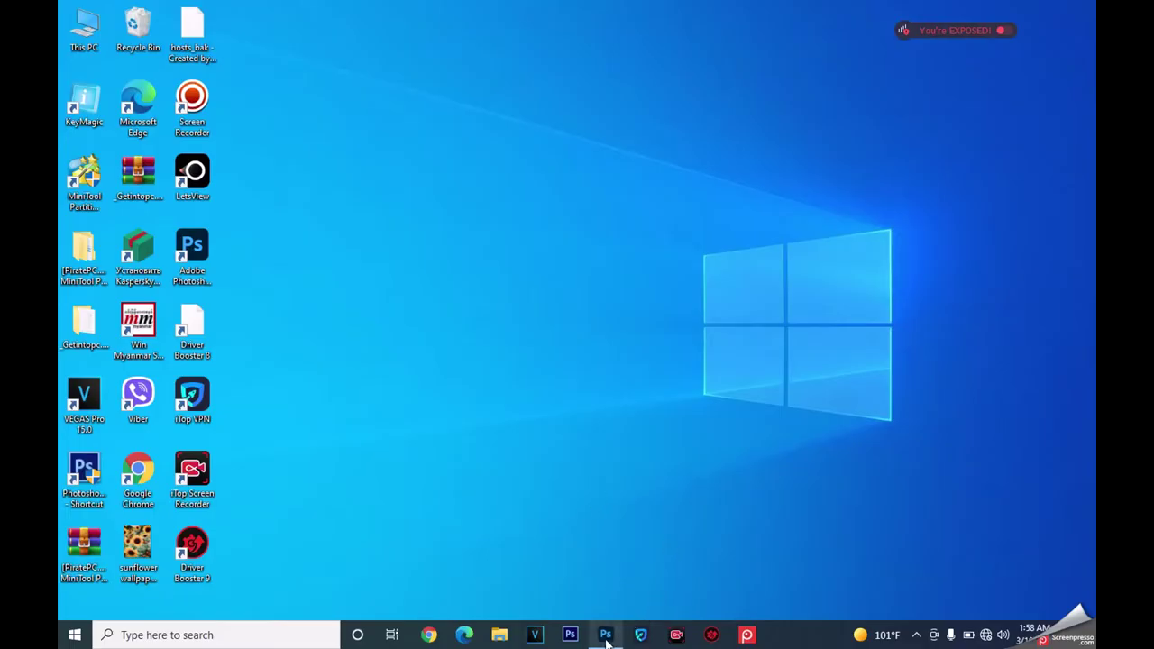
left_click(605, 635)
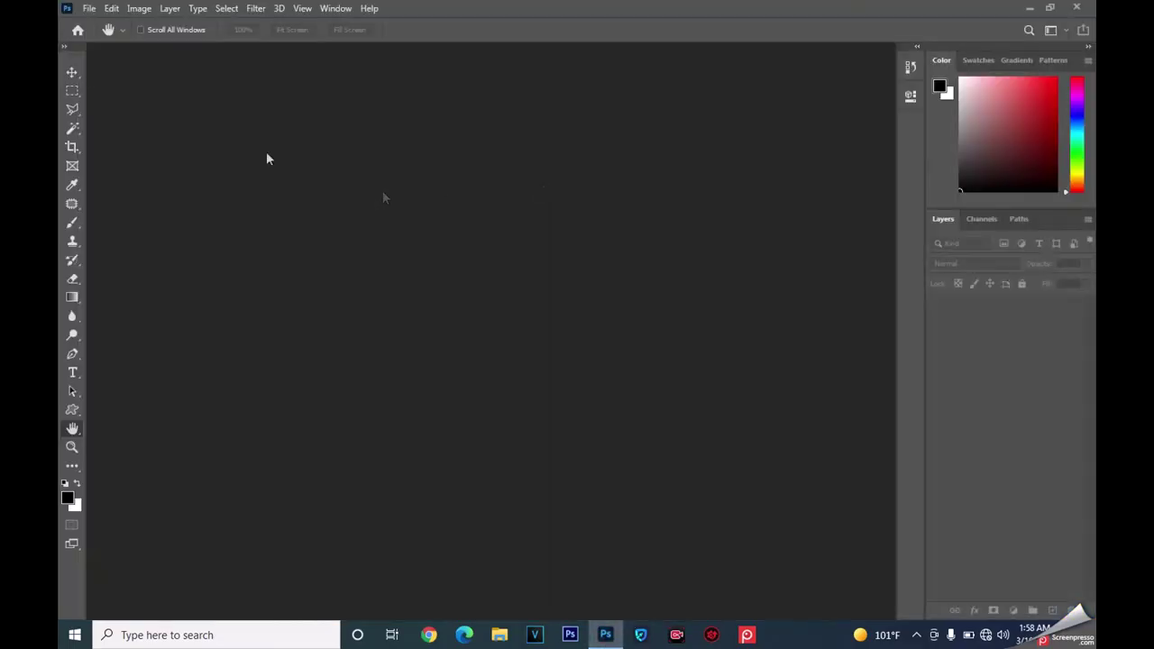
left_click(88, 8)
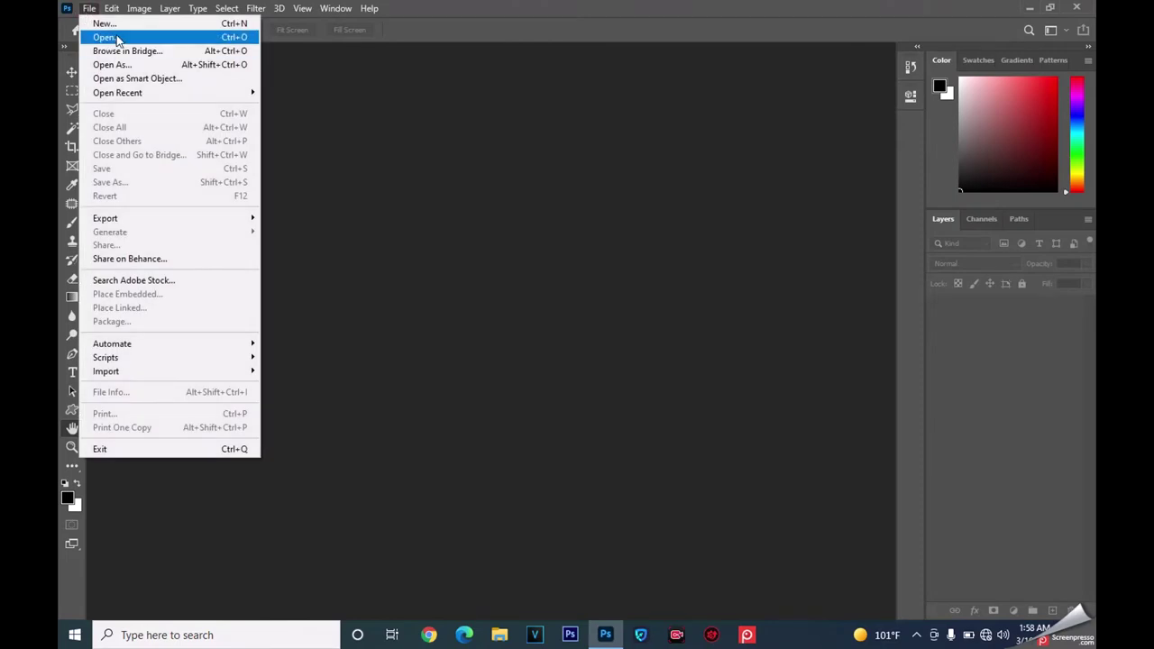
left_click(106, 36)
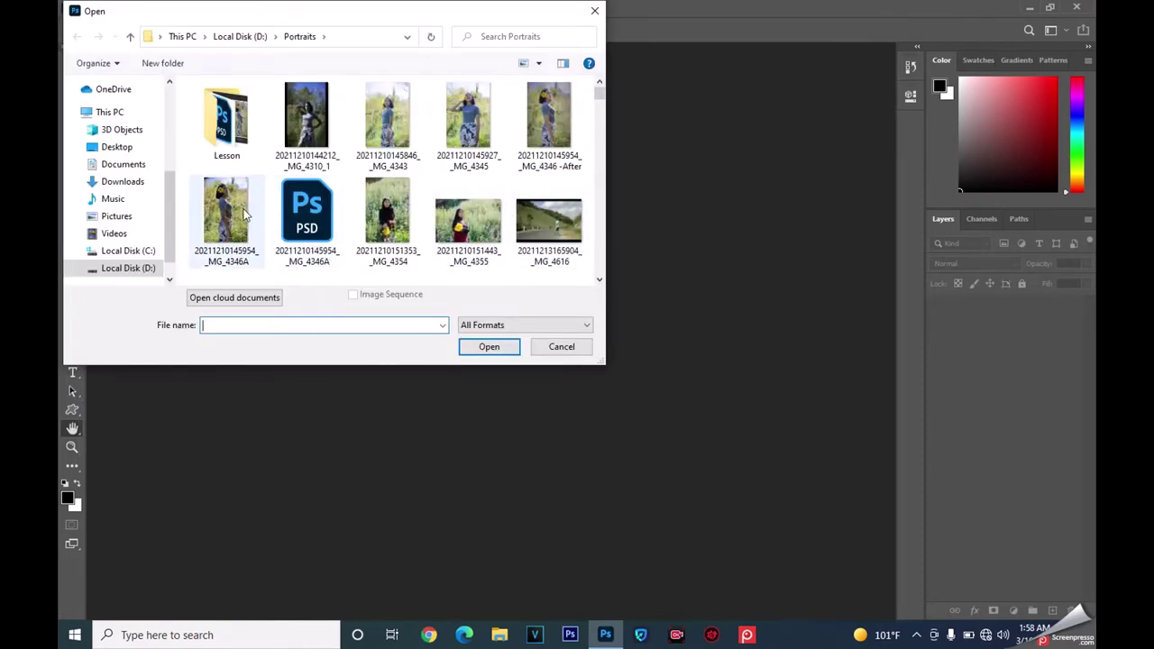
left_click(227, 209)
left_click(489, 347)
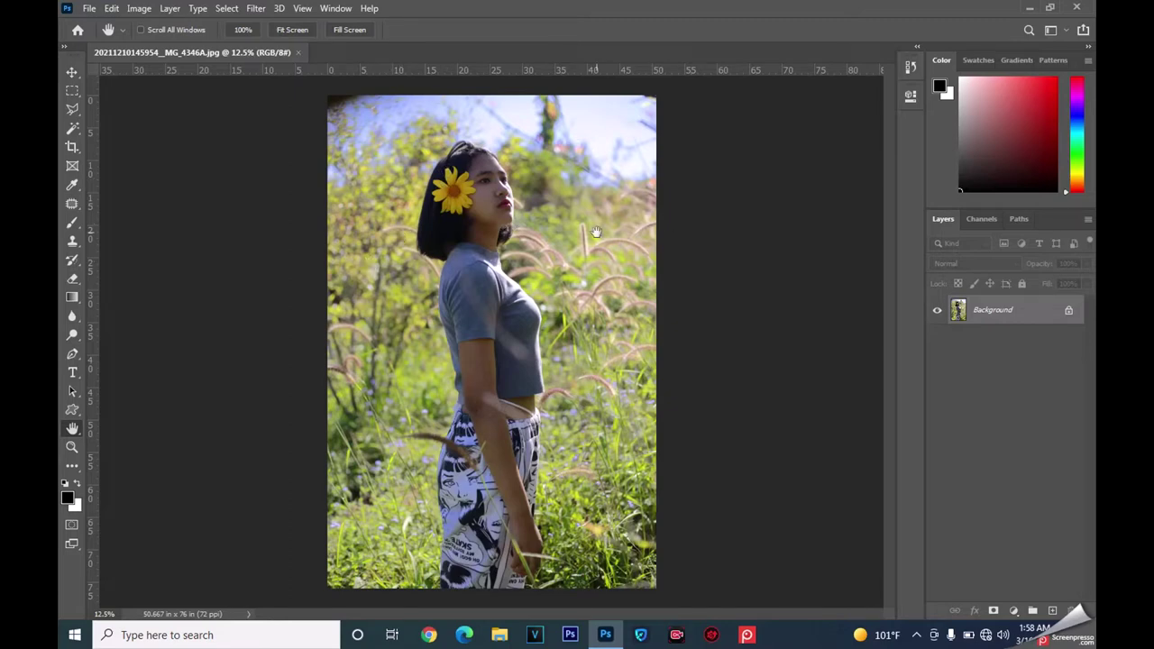
left_click(254, 9)
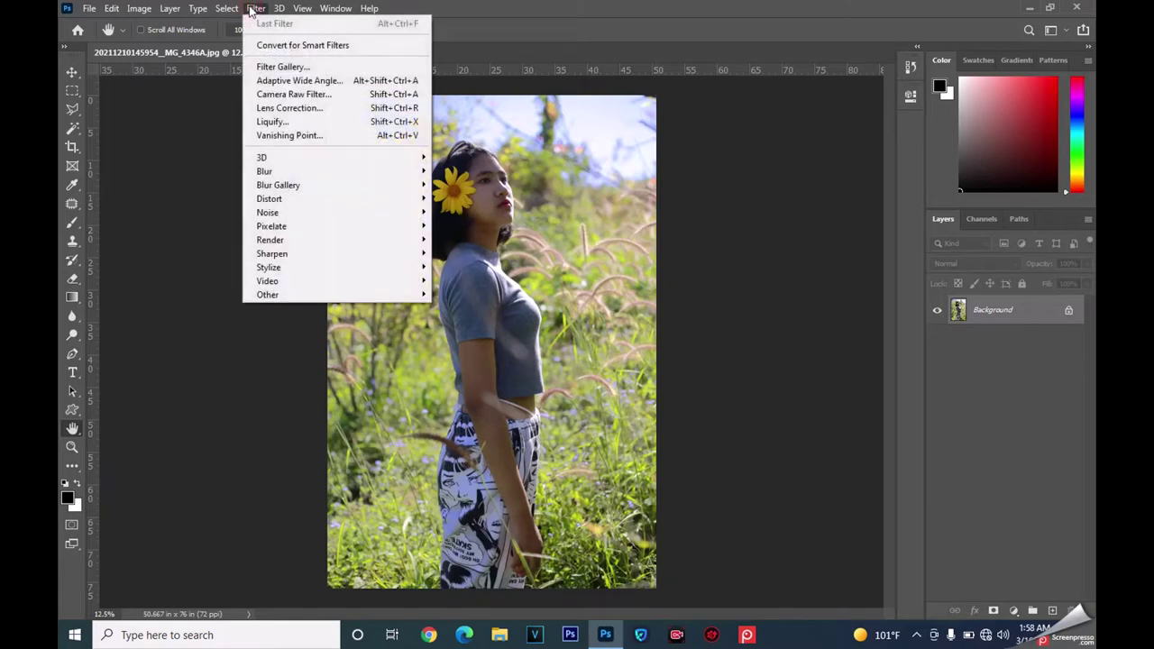
- In the Camera Raw Filter, raise exposure, lower highlights and lift shadows to +25
left_click(331, 97)
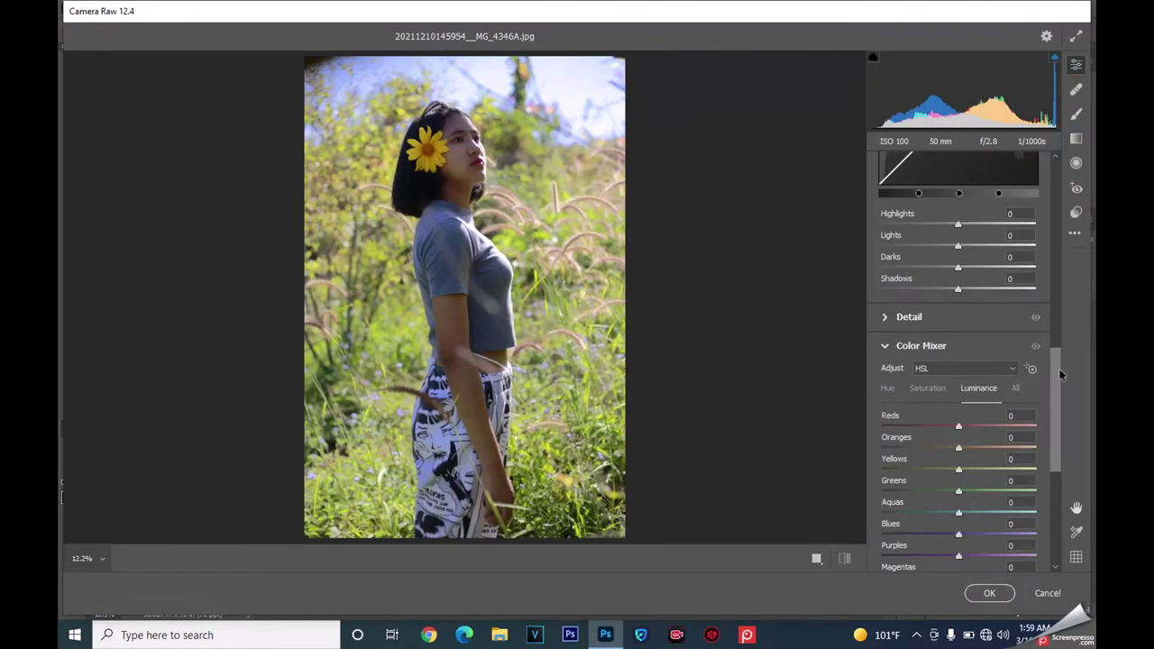
left_click_drag(1059, 379, 1063, 165)
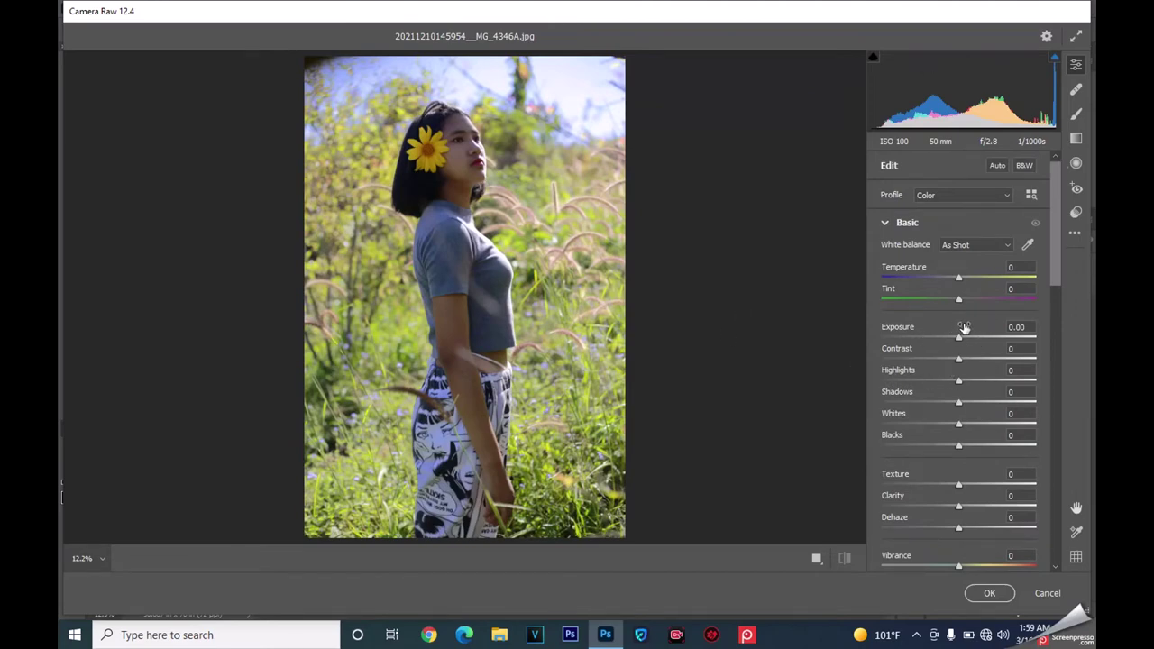
left_click_drag(970, 327, 975, 328)
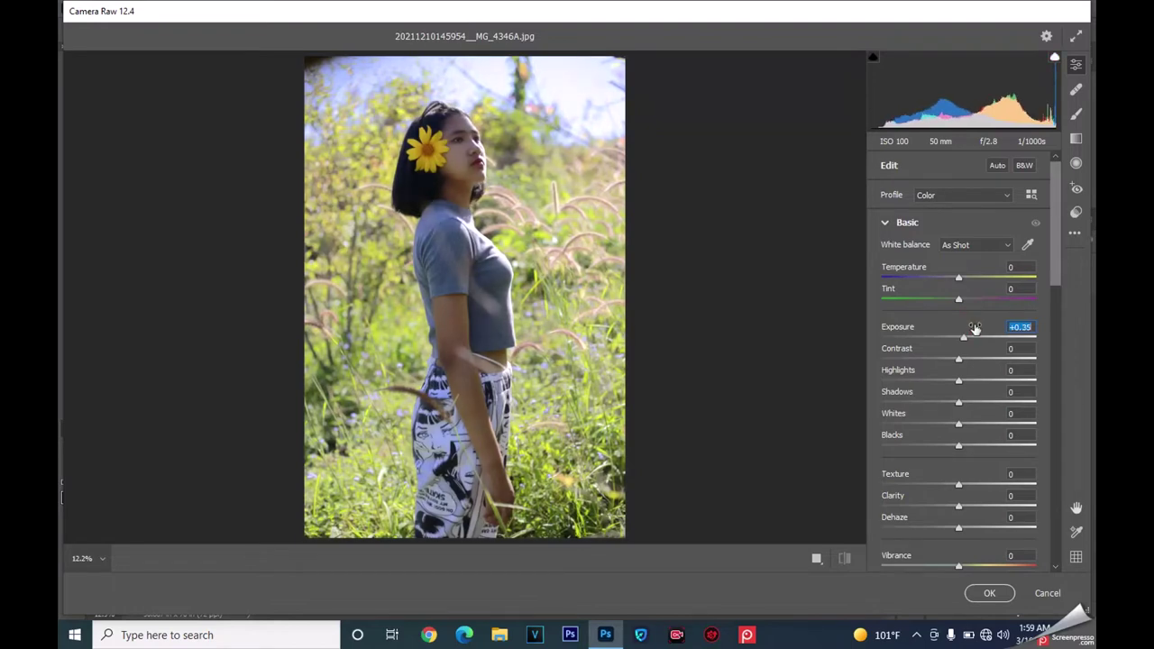
left_click_drag(974, 327, 976, 328)
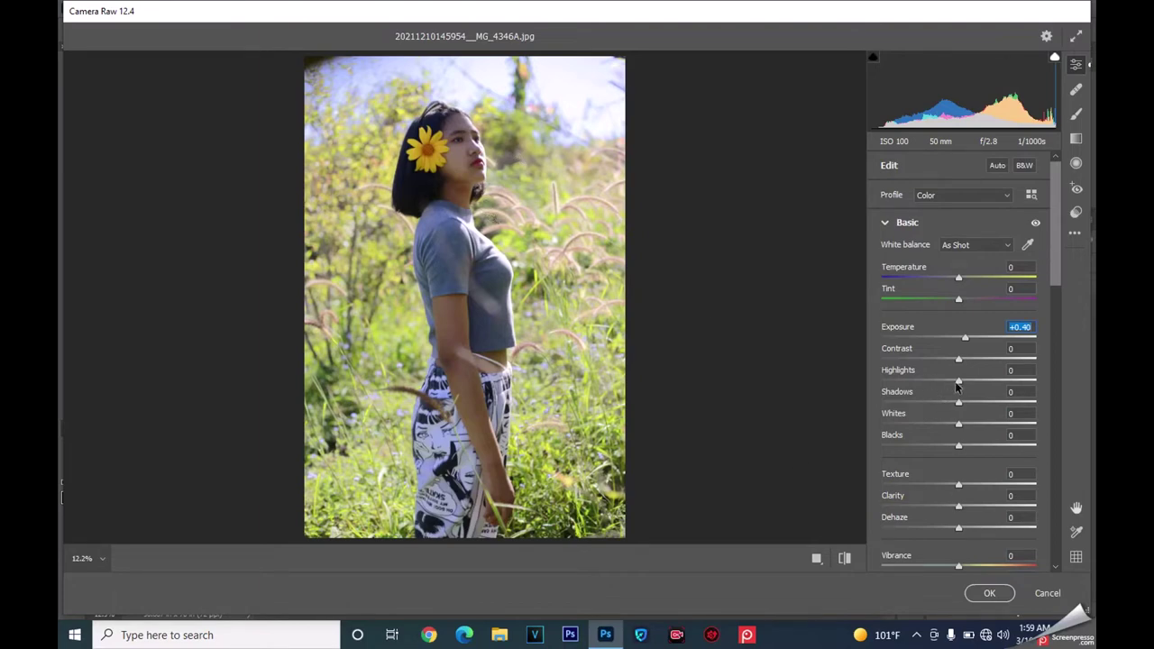
left_click_drag(962, 385, 918, 382)
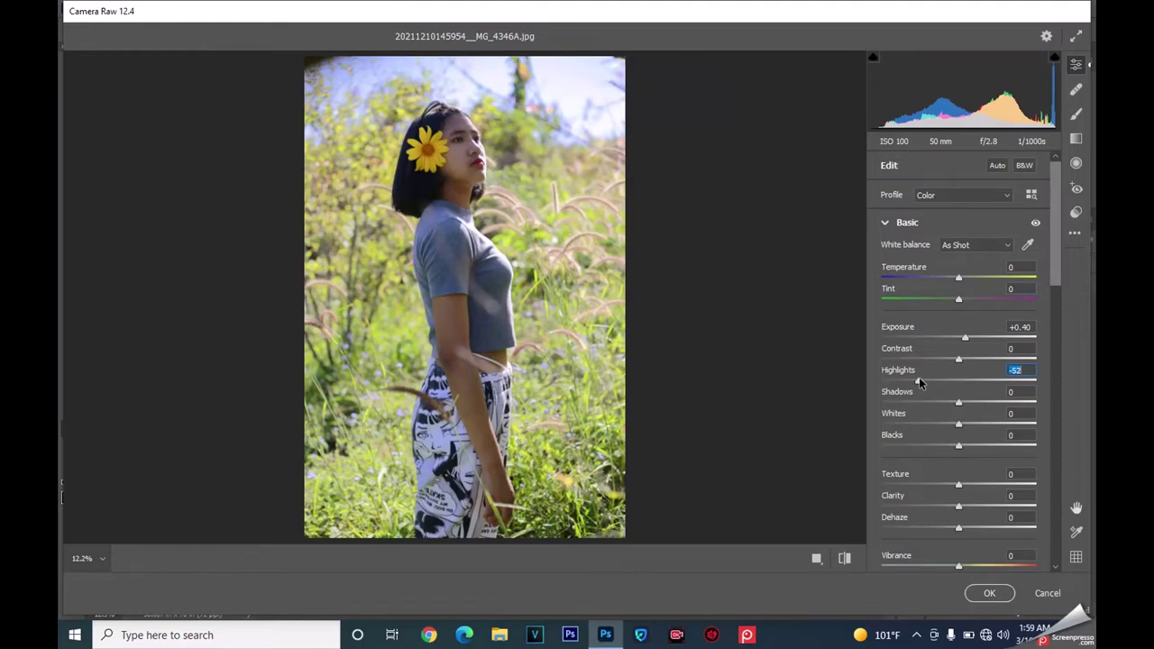
left_click_drag(919, 382, 924, 382)
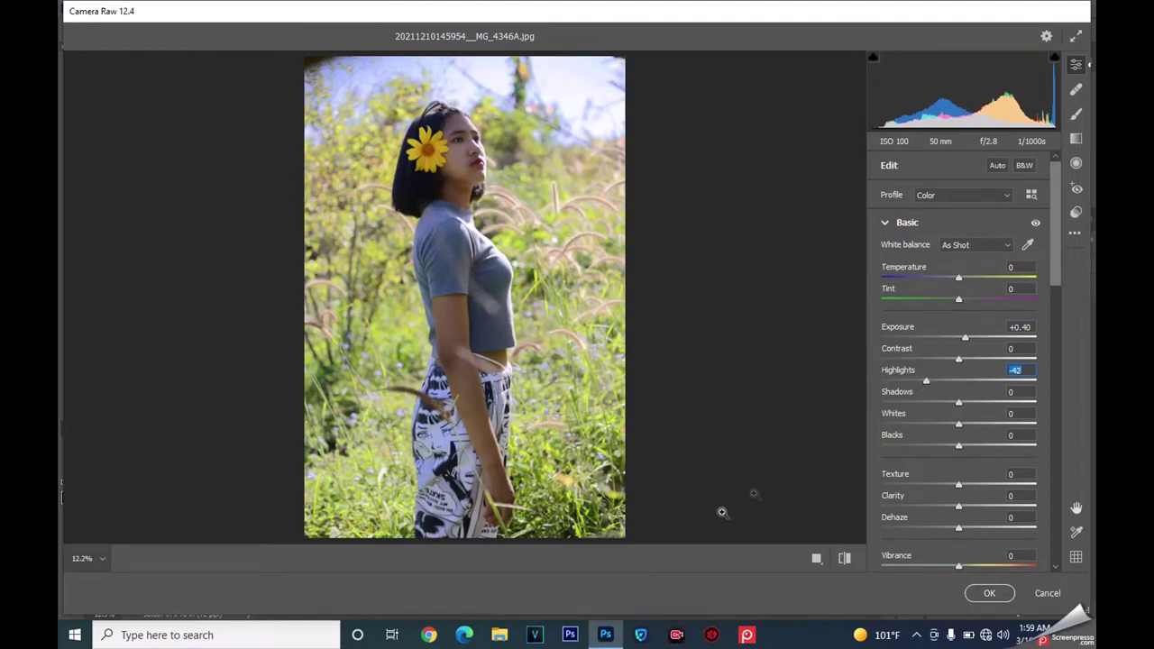
left_click_drag(959, 402, 969, 407)
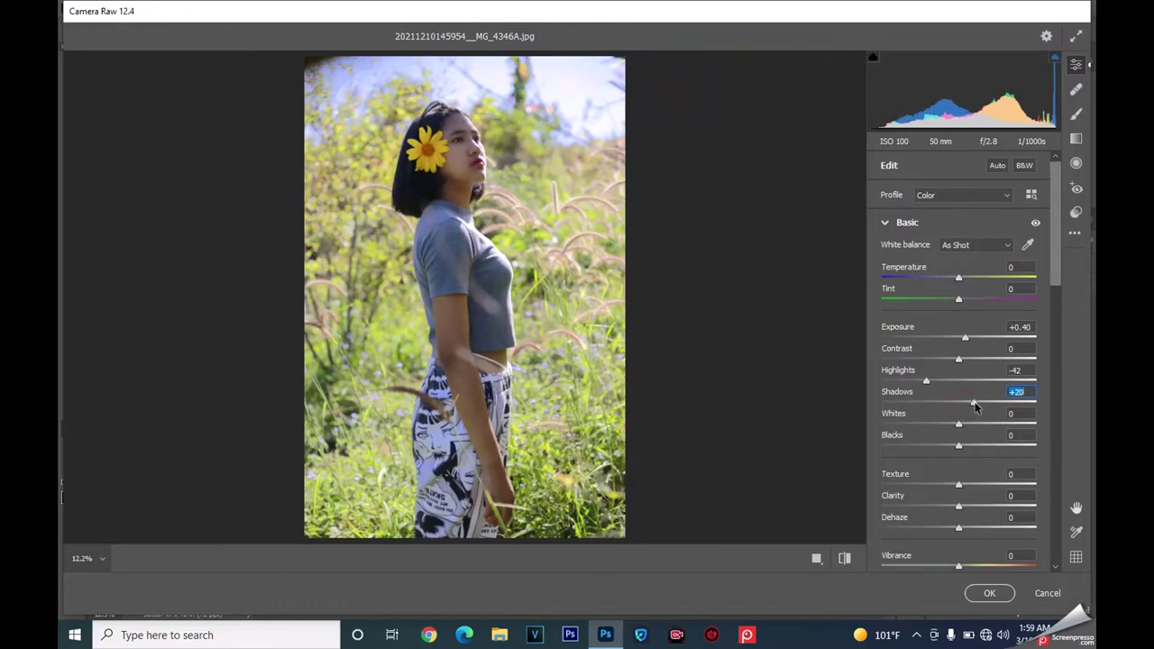
- Finalize exposure +0.55, highlights -53, whites -25 and tint -1, then apply
left_click_drag(979, 338, 976, 334)
mouse_move(926, 381)
left_mouse_down()
mouse_move(979, 399)
mouse_move(942, 419)
left_mouse_up()
left_click_drag(967, 397, 943, 373)
left_click_drag(973, 335, 971, 326)
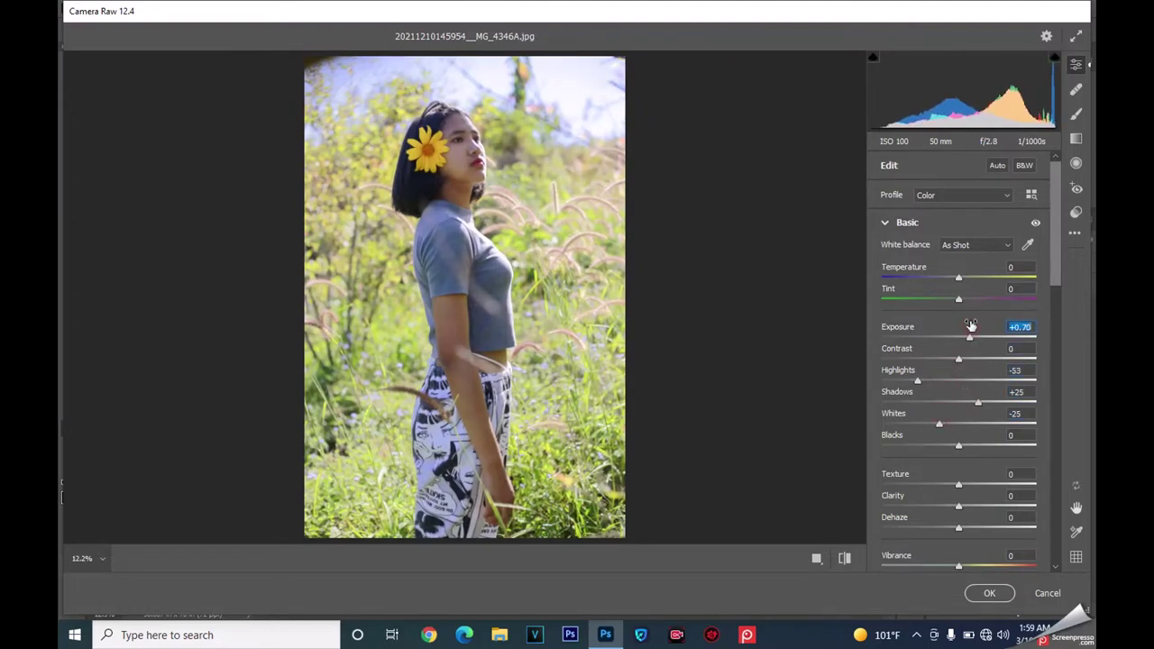
key("Down")
key("Down")
key("Down")
left_click(974, 275)
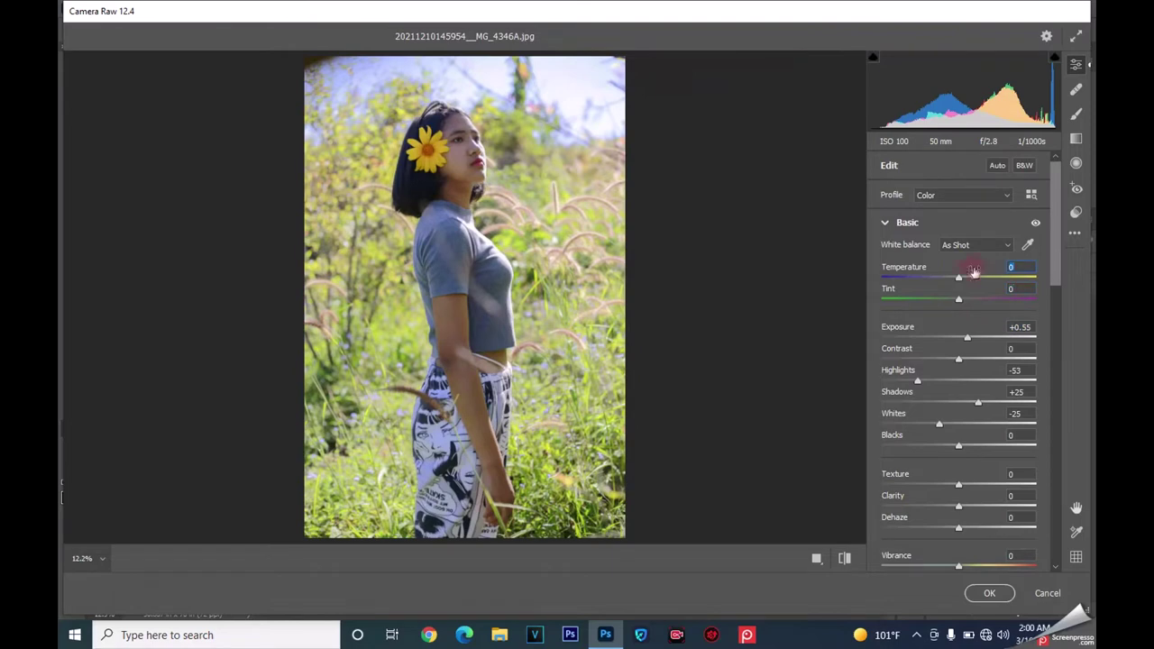
left_click_drag(975, 298, 973, 298)
left_click(989, 593)
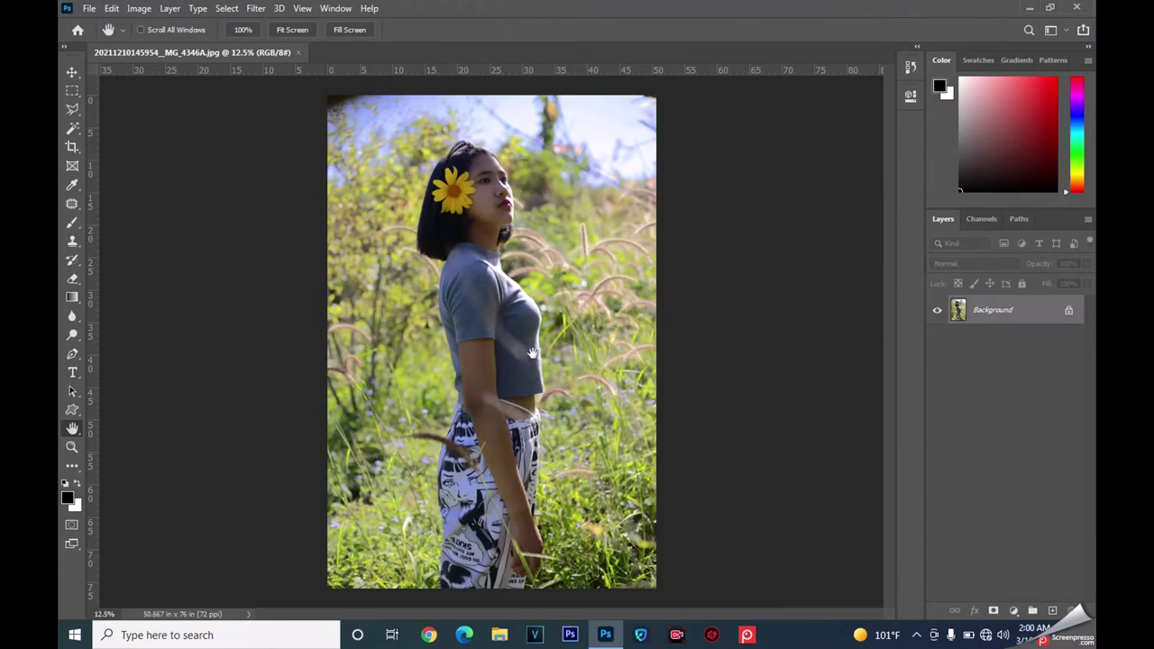
- Duplicate the Background layer as Background copy and switch to the Lasso tool
right_click(1011, 320)
left_click(1023, 332)
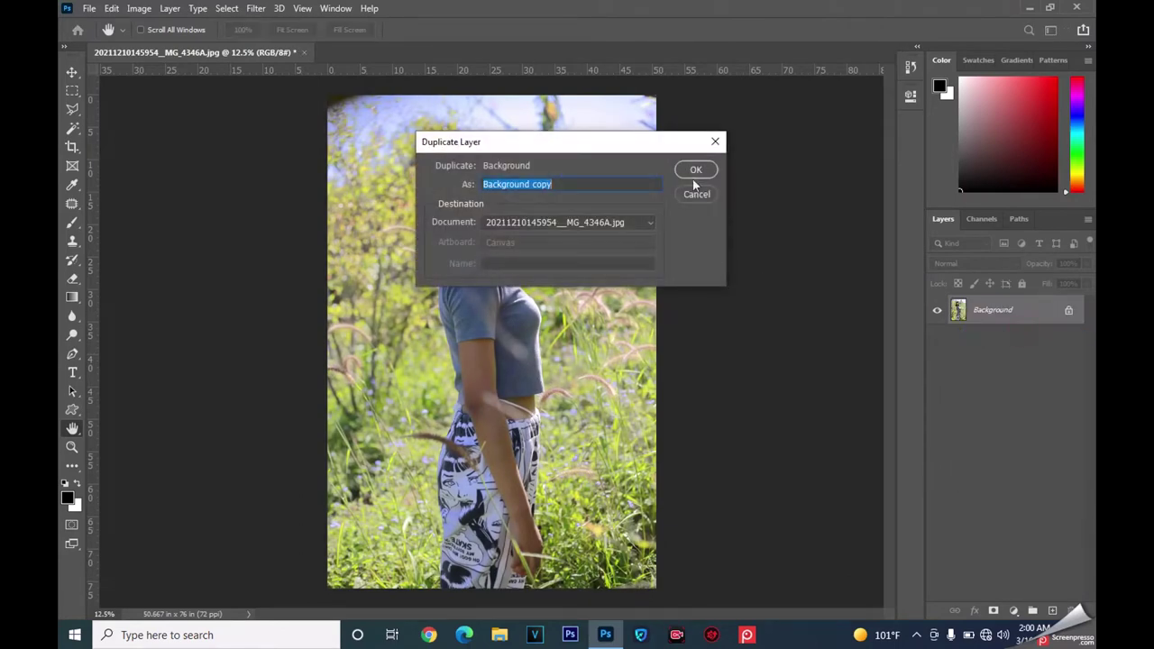
left_click(696, 172)
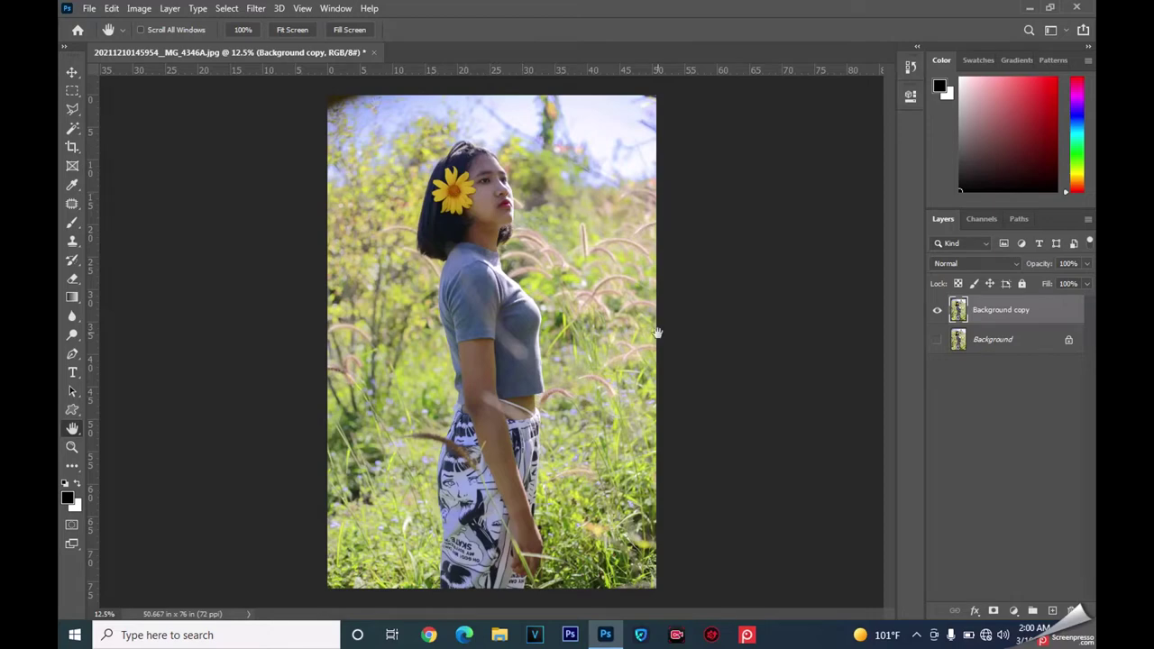
key("l")
scroll(711, 330, "up", 1)
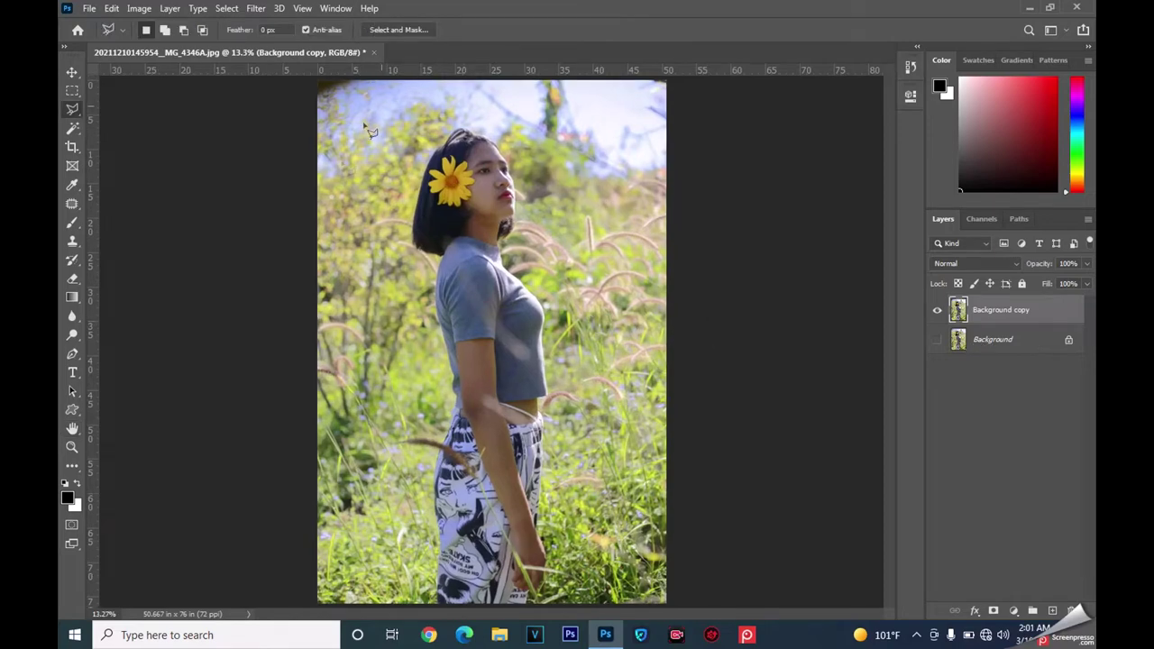
- Hide the original Background layer, leaving Background copy visible and active
left_click(993, 339)
left_click(938, 339)
left_click(997, 310)
left_click(937, 310)
right_click(73, 109)
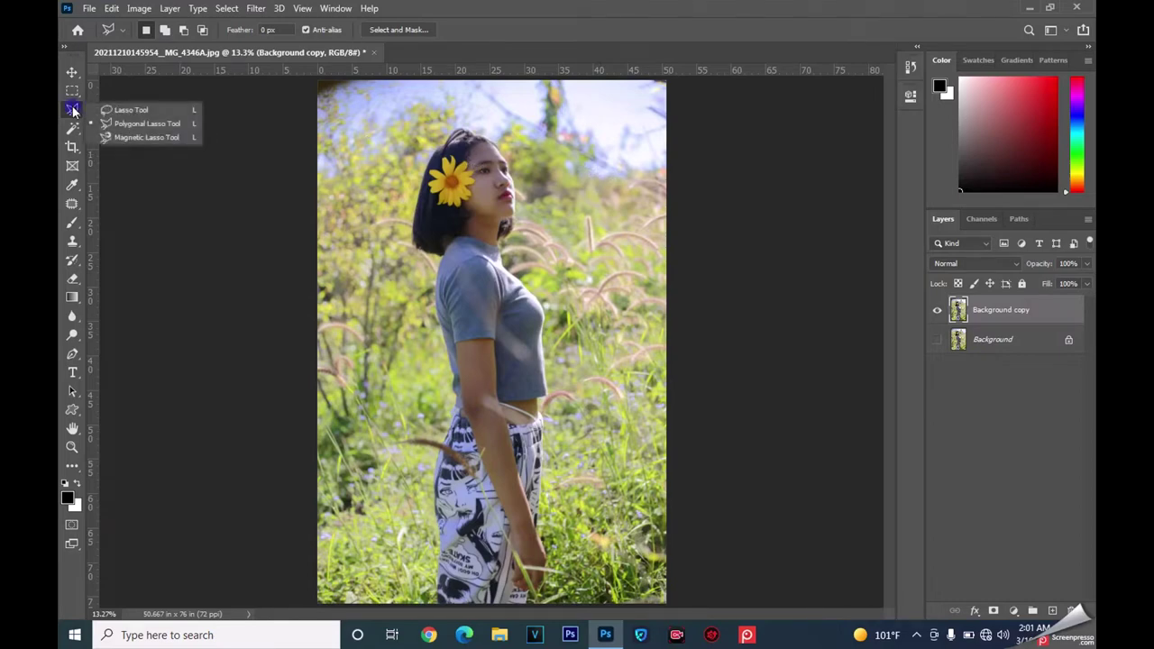
- With the Polygonal Lasso, outline the area beyond the photo's right and bottom edges
left_click(146, 126)
left_click(285, 31)
type("1.5")
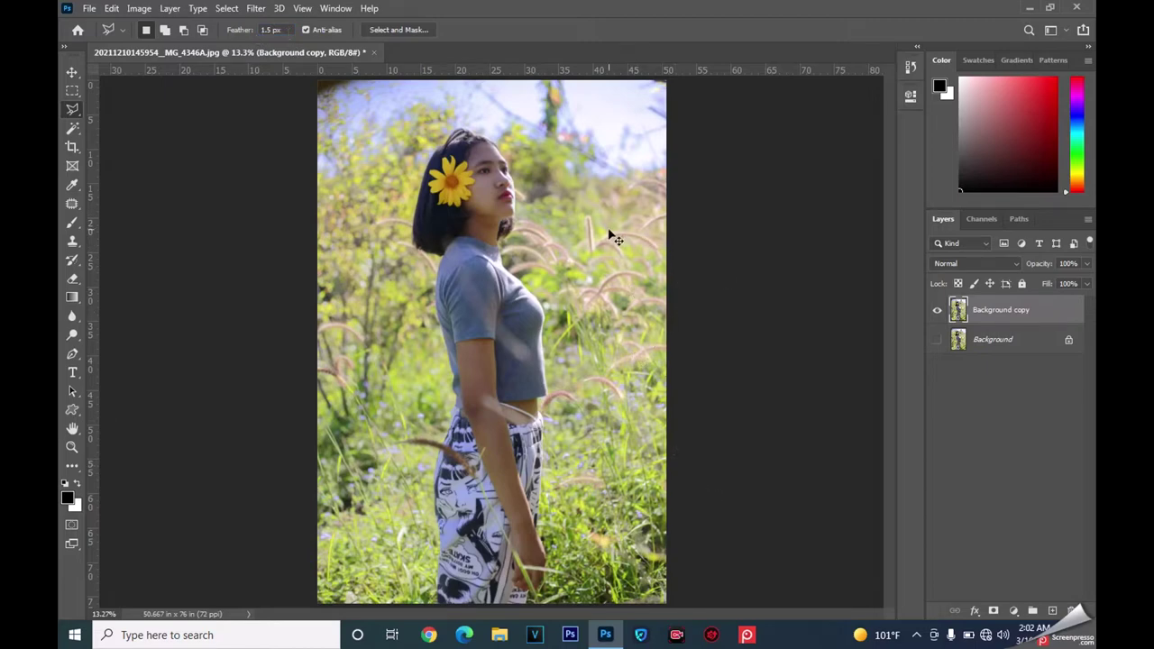
scroll(614, 240, "up", 1)
scroll(611, 335, "up", 2)
scroll(625, 343, "up", 1)
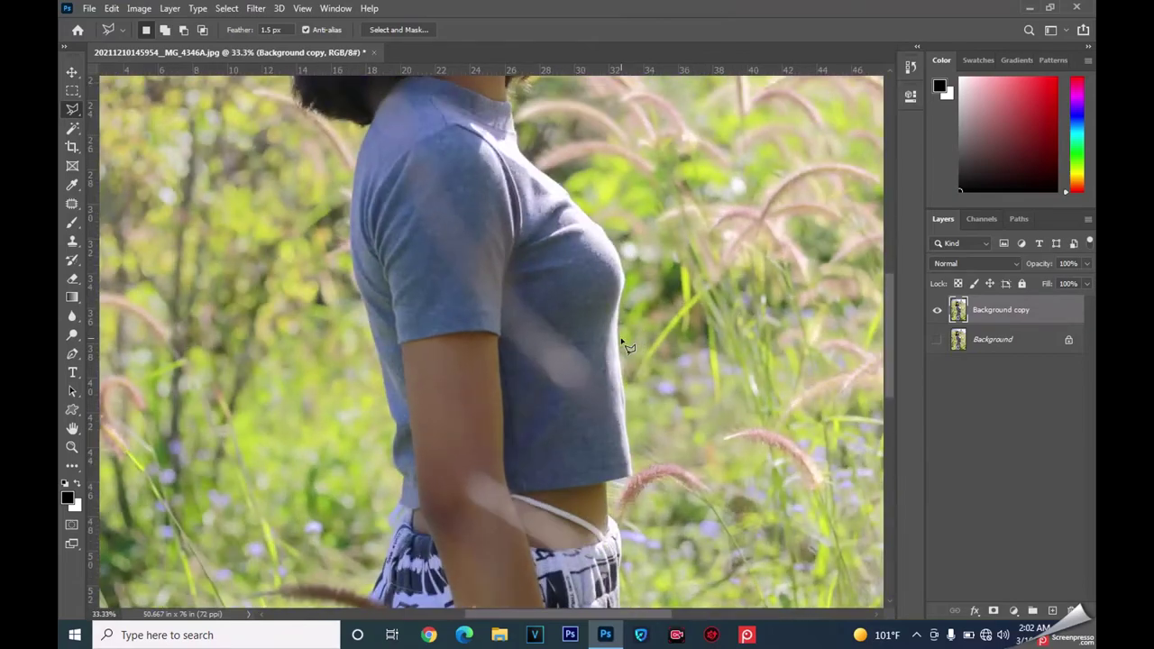
left_click_drag(715, 394, 729, 165)
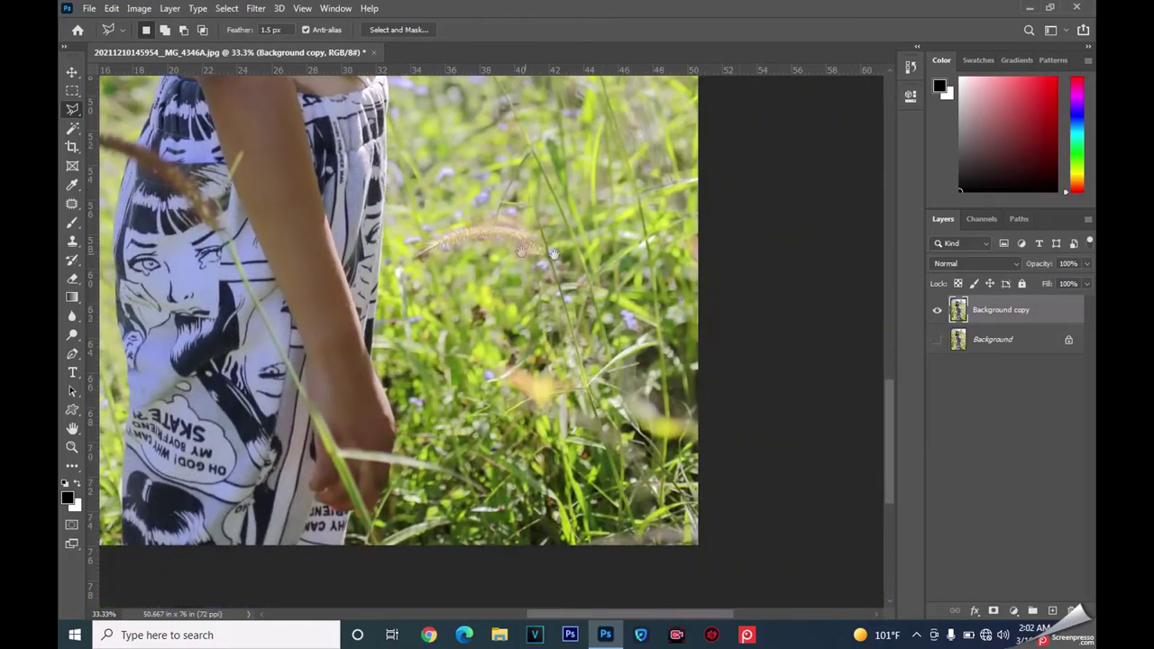
left_click(726, 120)
left_click(763, 218)
left_click(822, 440)
left_click(758, 574)
left_click(642, 593)
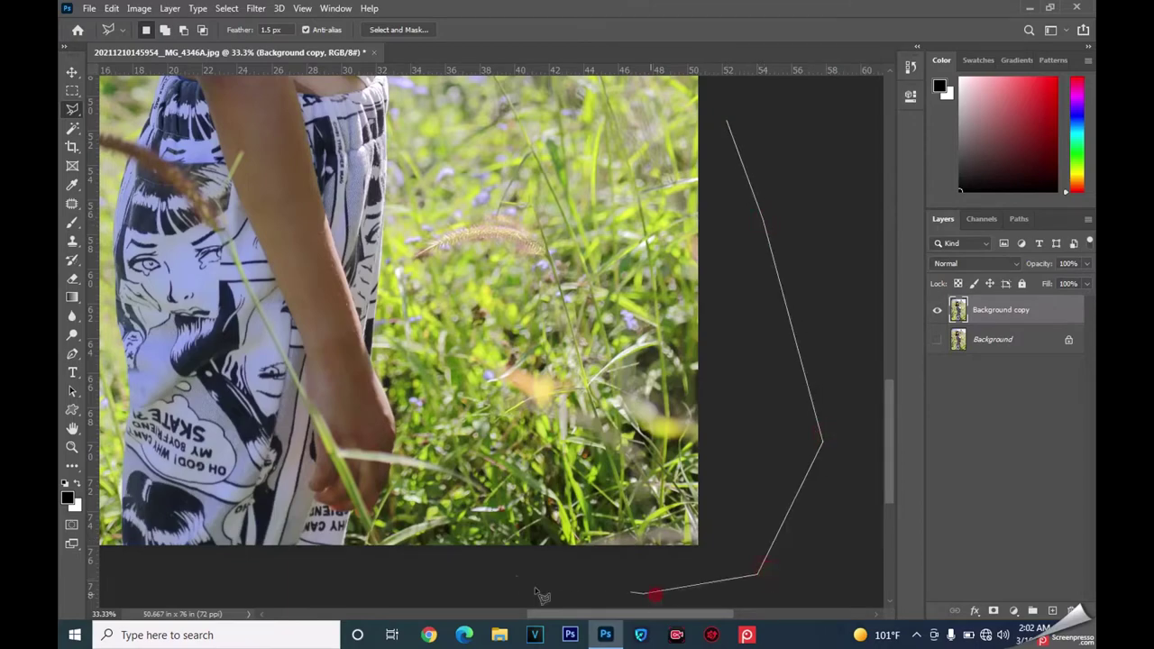
left_click(320, 586)
- Continue the selection along the legs, grass blade and hand
scroll(310, 566, "up", 1)
scroll(329, 574, "down", 3)
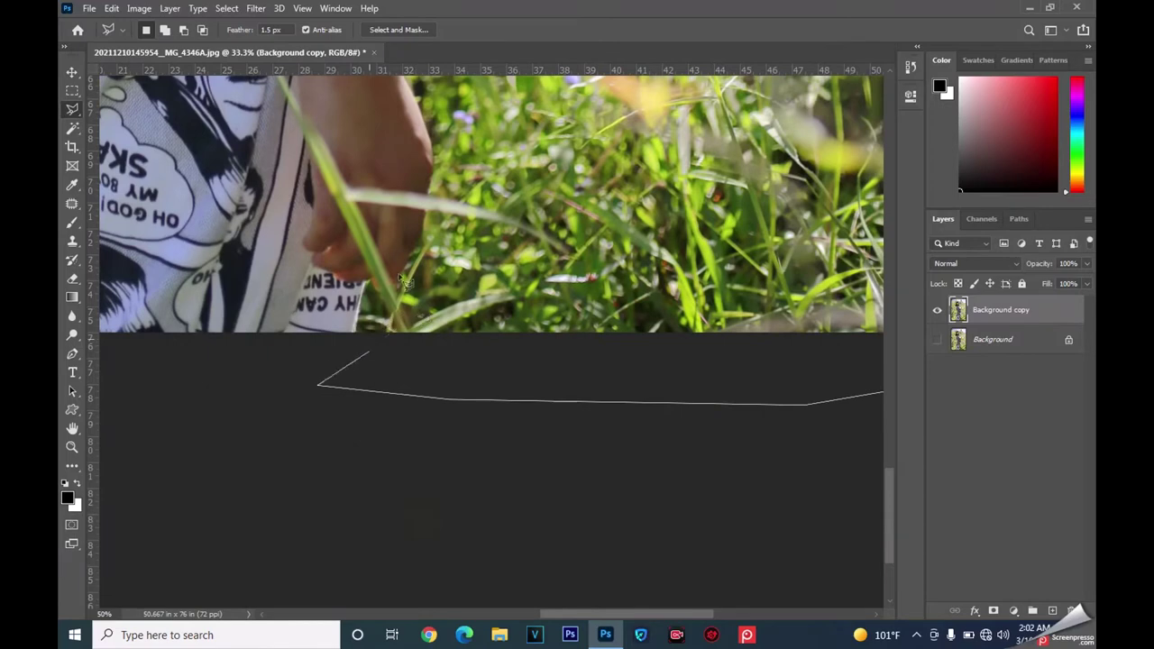
left_click(354, 351)
left_click(354, 335)
left_click(366, 283)
left_click(406, 334)
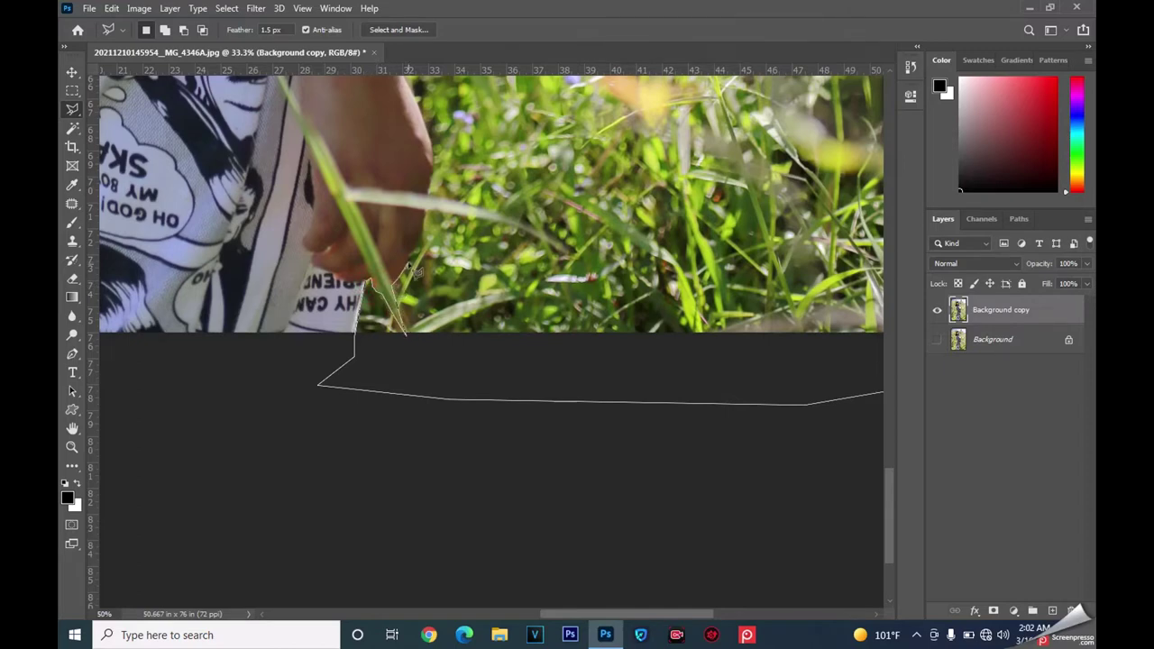
left_click(426, 214)
scroll(429, 216, "up", 2)
left_click_drag(543, 330, 397, 144)
scroll(396, 144, "up", 3)
scroll(397, 271, "up", 3)
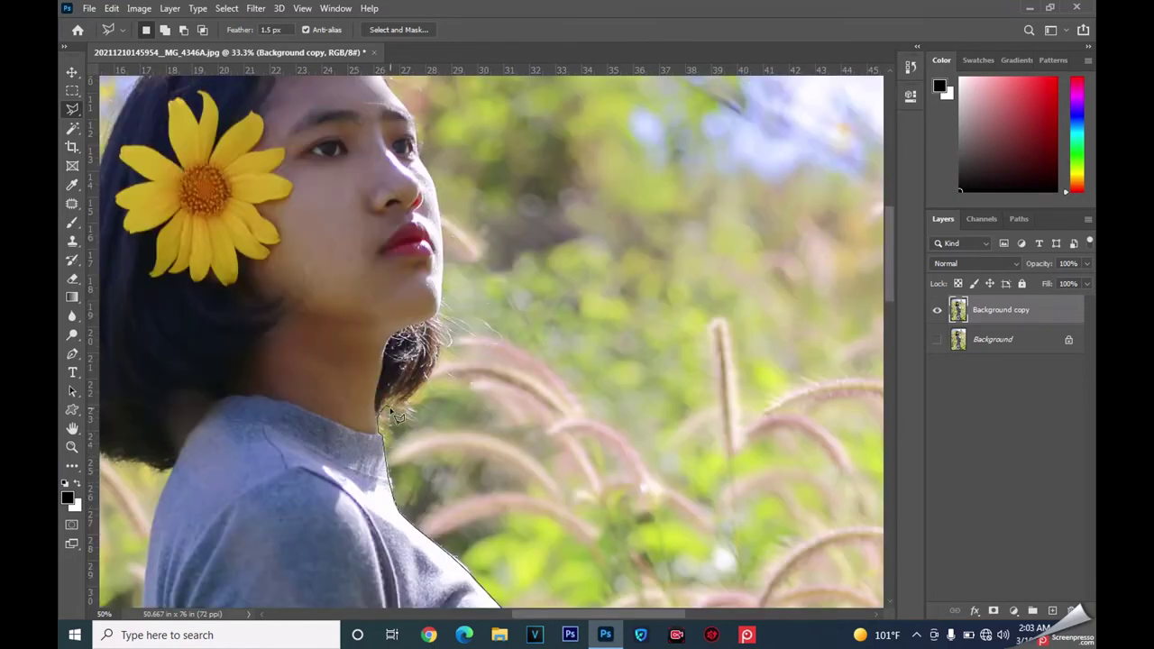
- Trace the shirt, chin, face and hair, close the selection and delete the right background
key("ctrl+plus")
mouse_move(397, 416)
left_mouse_down()
mouse_move(424, 233)
mouse_move(392, 160)
left_mouse_up()
scroll(392, 160, "up", 3)
left_click_drag(428, 371, 381, 262)
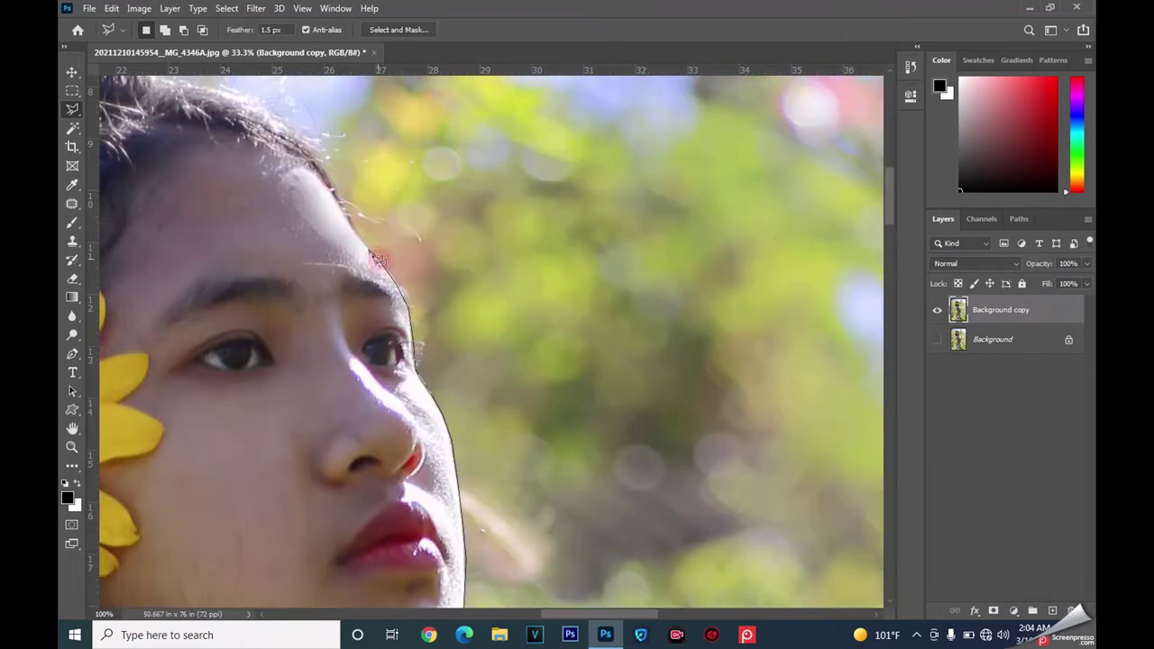
scroll(380, 261, "up", 5)
mouse_move(518, 442)
left_mouse_down()
mouse_move(397, 325)
mouse_move(260, 274)
left_mouse_up()
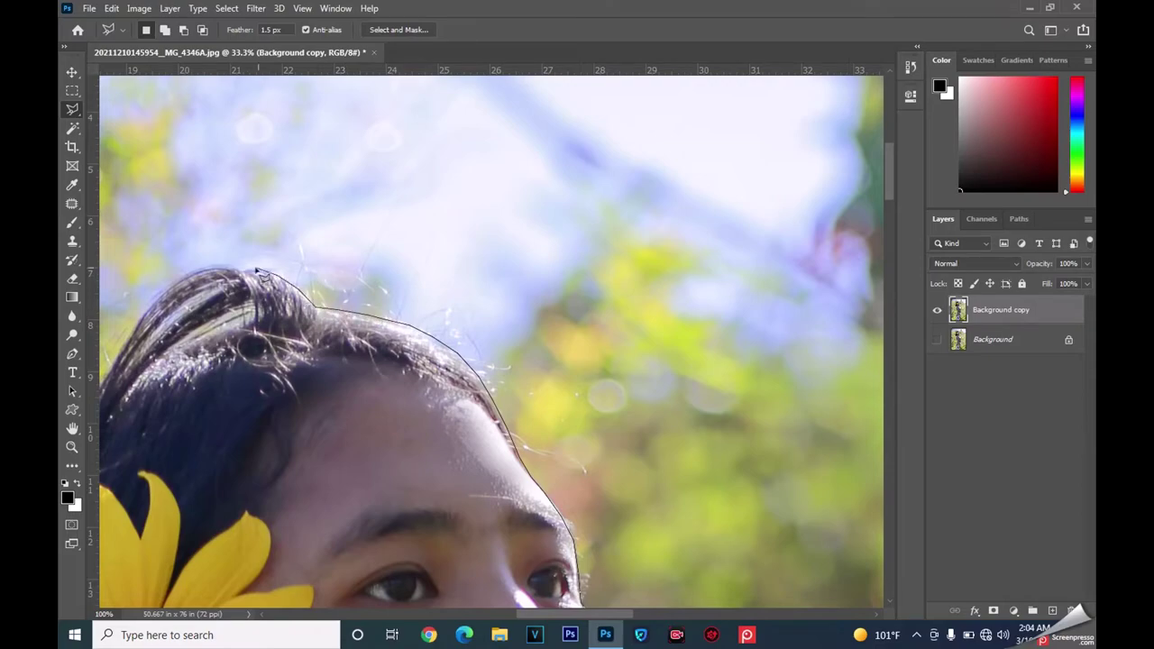
mouse_move(260, 274)
left_mouse_down()
mouse_move(245, 206)
mouse_move(300, 121)
mouse_move(601, 361)
mouse_move(590, 172)
left_mouse_up()
key("ctrl+minus")
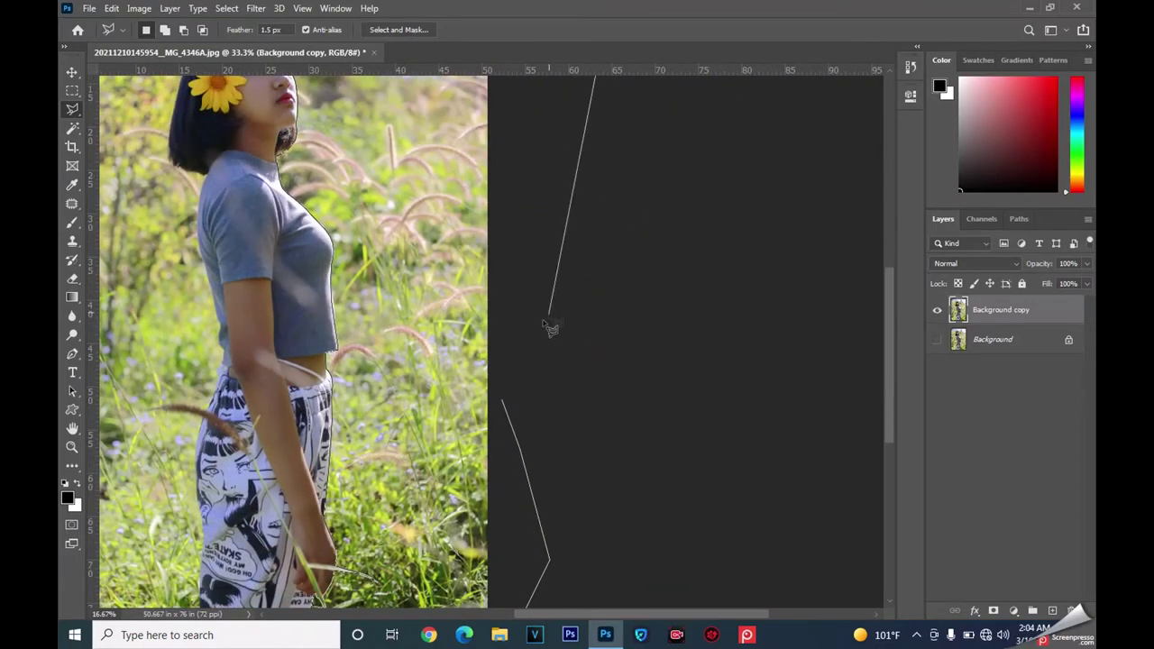
left_click_drag(550, 327, 510, 405)
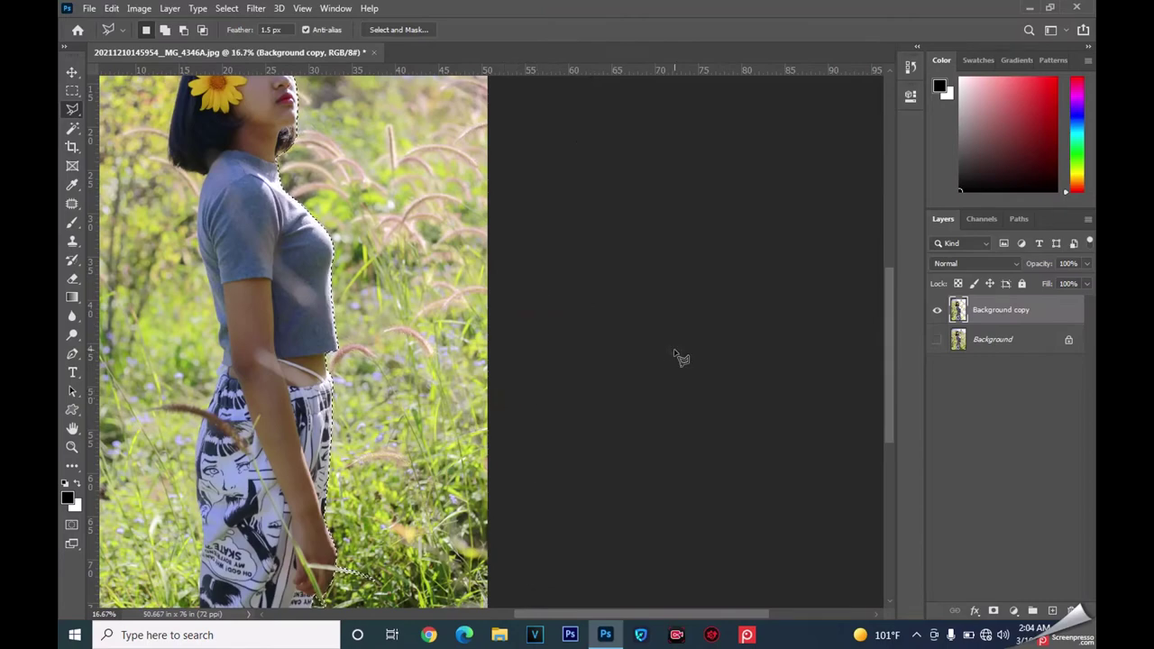
key("Delete")
- Start a Polygonal Lasso outline of the left background along the top and hair edge
scroll(487, 319, "up", 3)
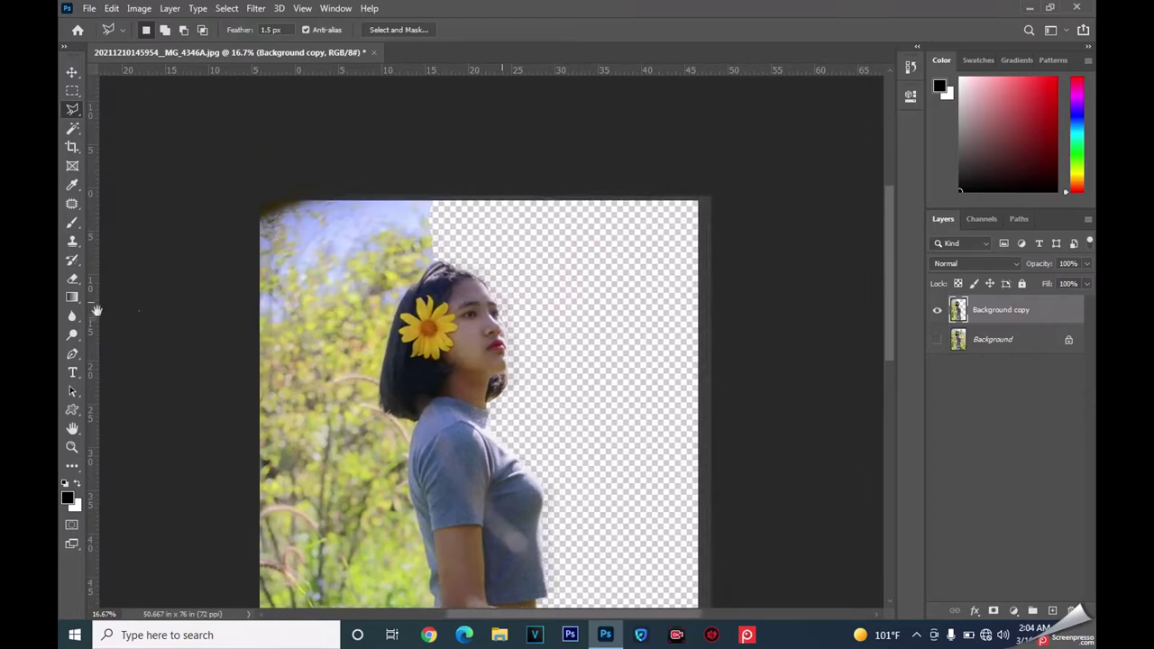
left_click(149, 304)
left_click(142, 164)
left_click(289, 132)
left_click(476, 154)
scroll(451, 207, "up", 3)
left_click(592, 265)
left_click(501, 306)
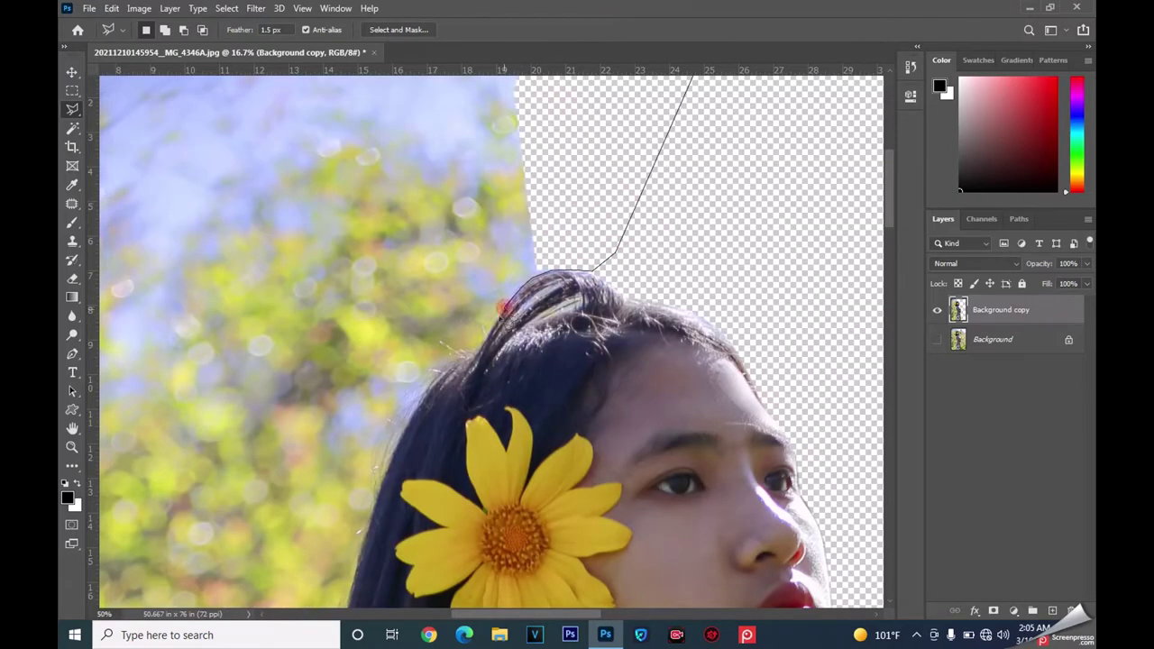
- Close the left-background selection along the bottom and left edges and delete it
left_click_drag(431, 383, 521, 185)
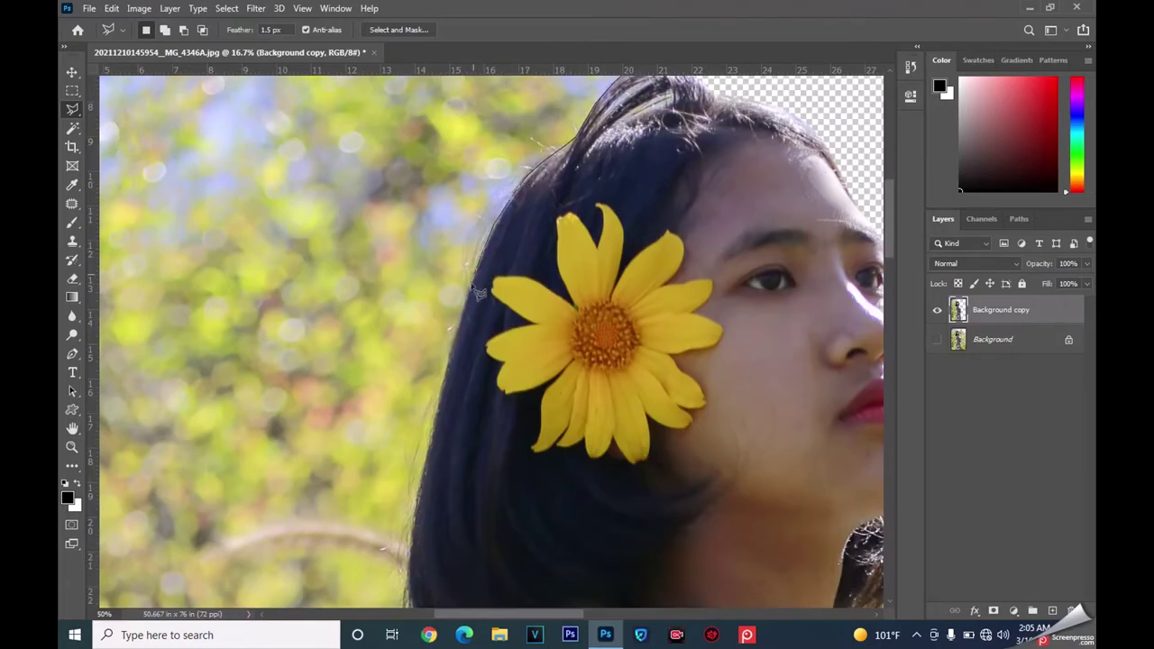
scroll(433, 261, "down", 3)
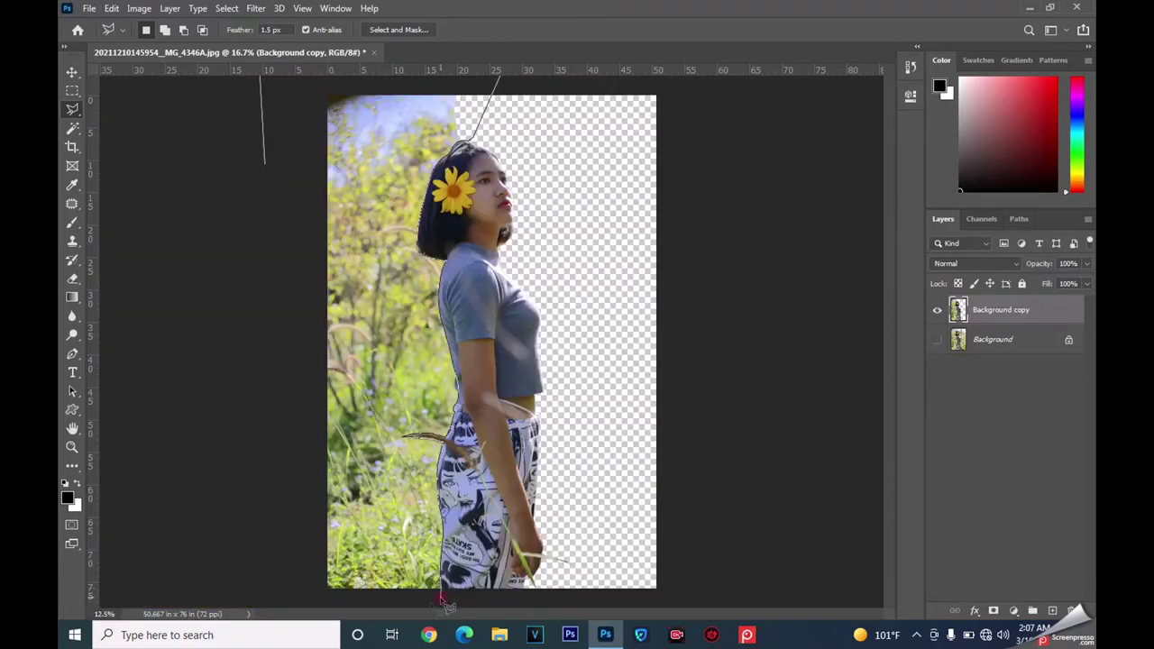
left_click(297, 593)
left_click(262, 451)
left_click(251, 217)
double_click(265, 167)
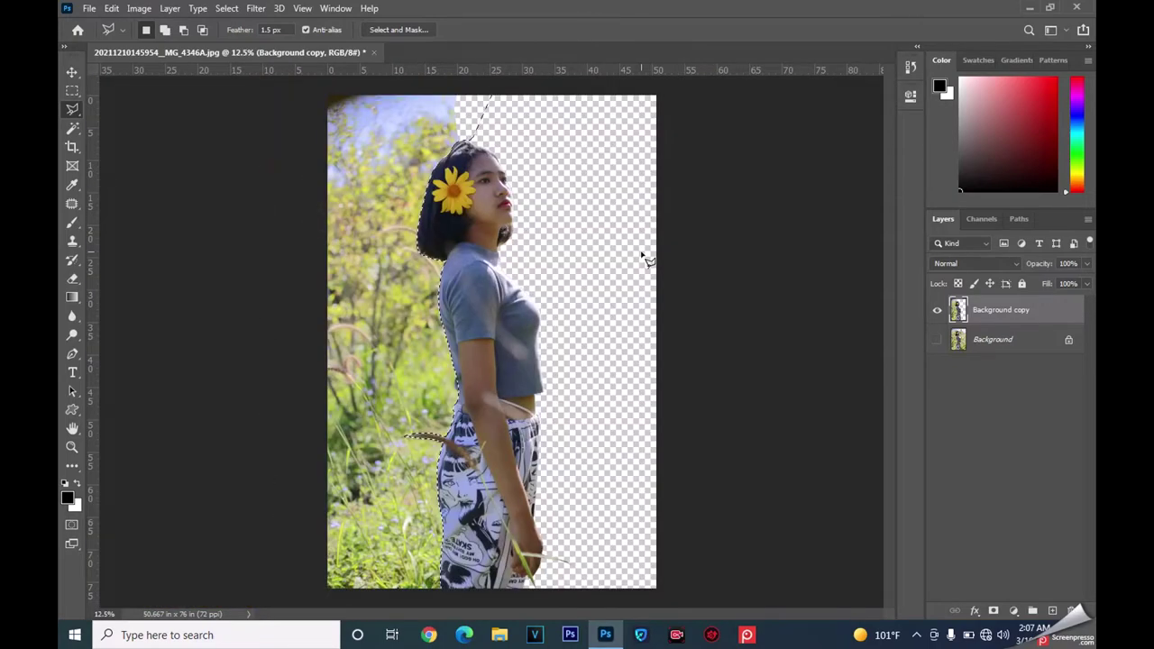
key("Delete")
- Hide the cut-out layer, show Background, and duplicate it as Background copy 2
key("ctrl+minus")
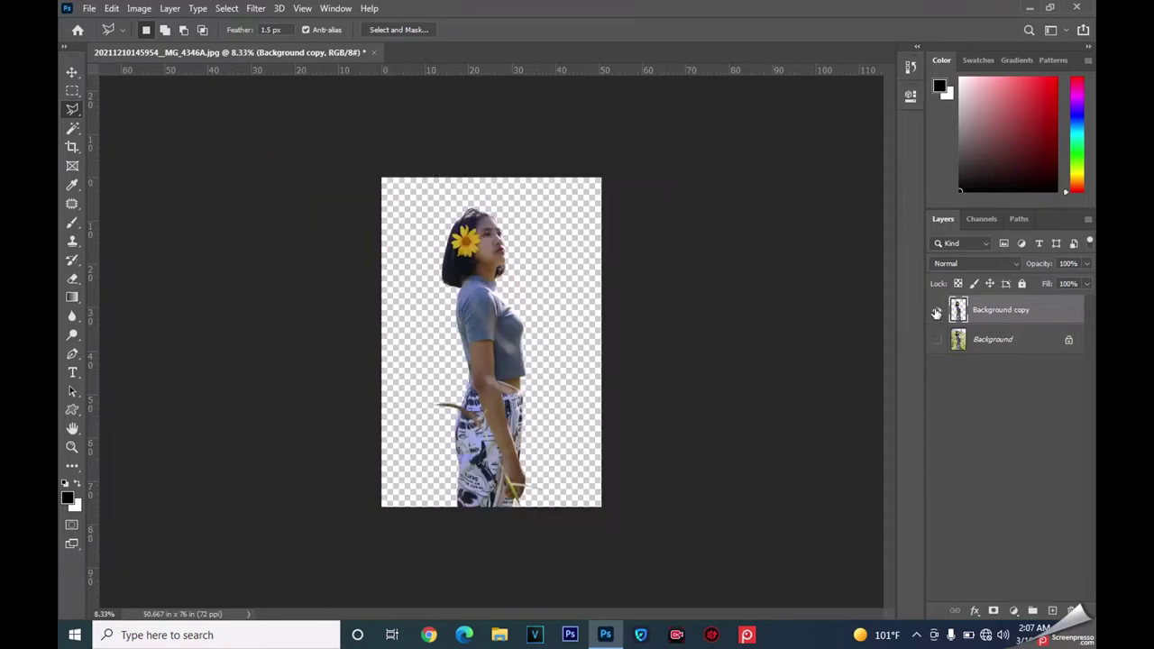
left_click(937, 311)
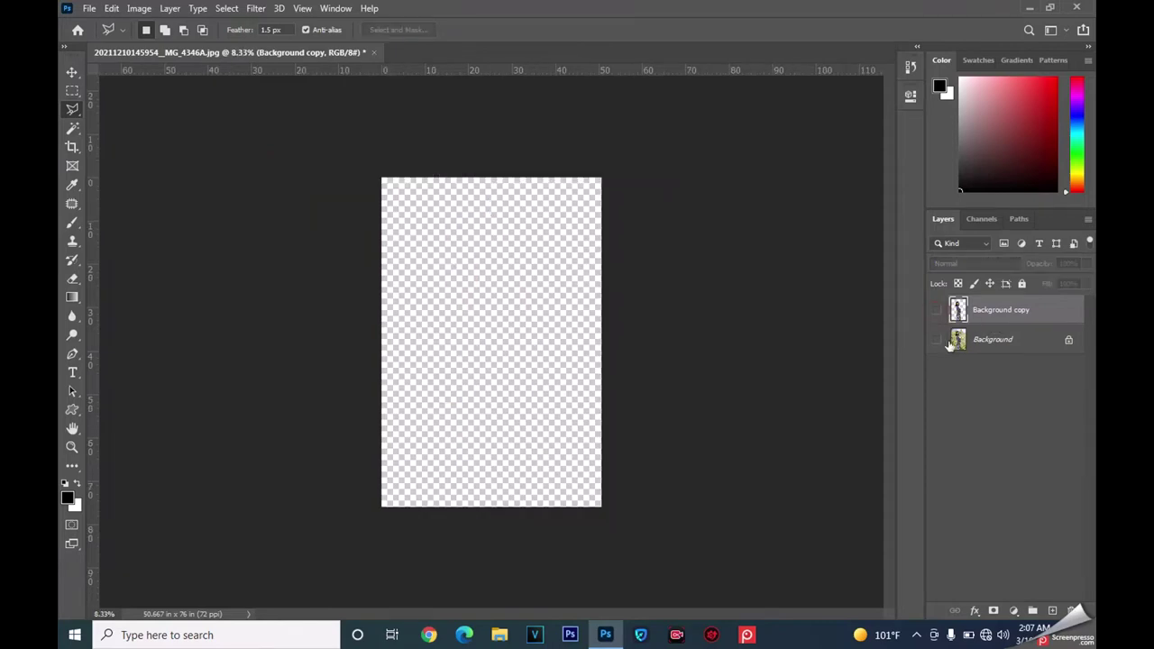
left_click(937, 341)
right_click(1015, 339)
left_click(1025, 370)
left_click(696, 172)
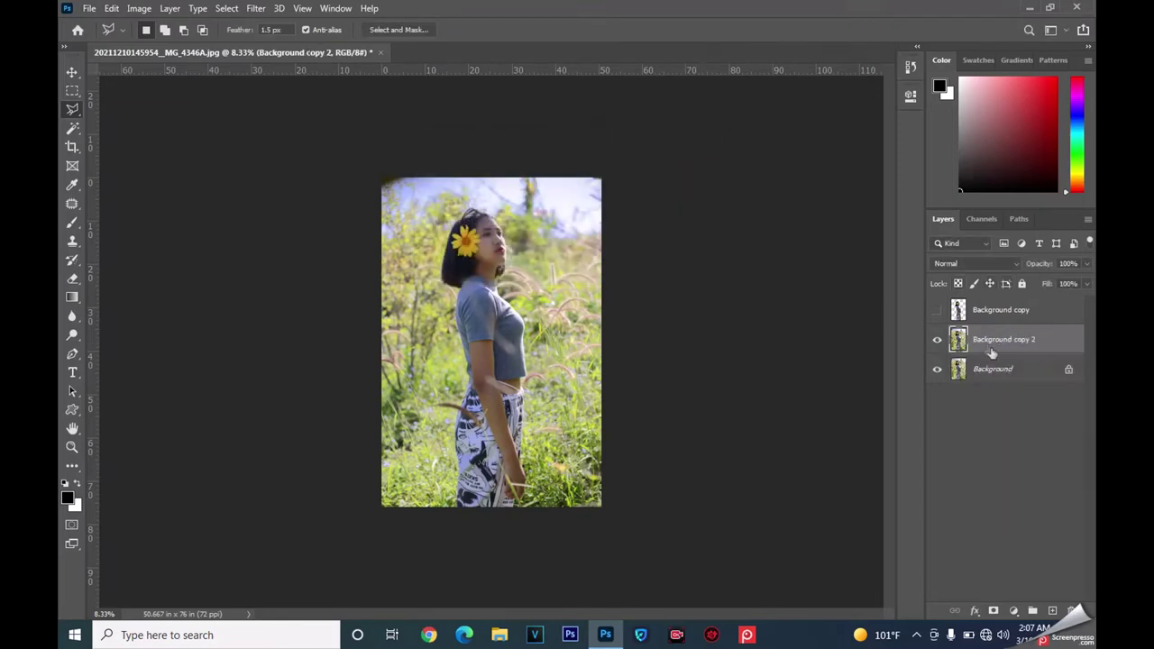
key("ctrl+plus")
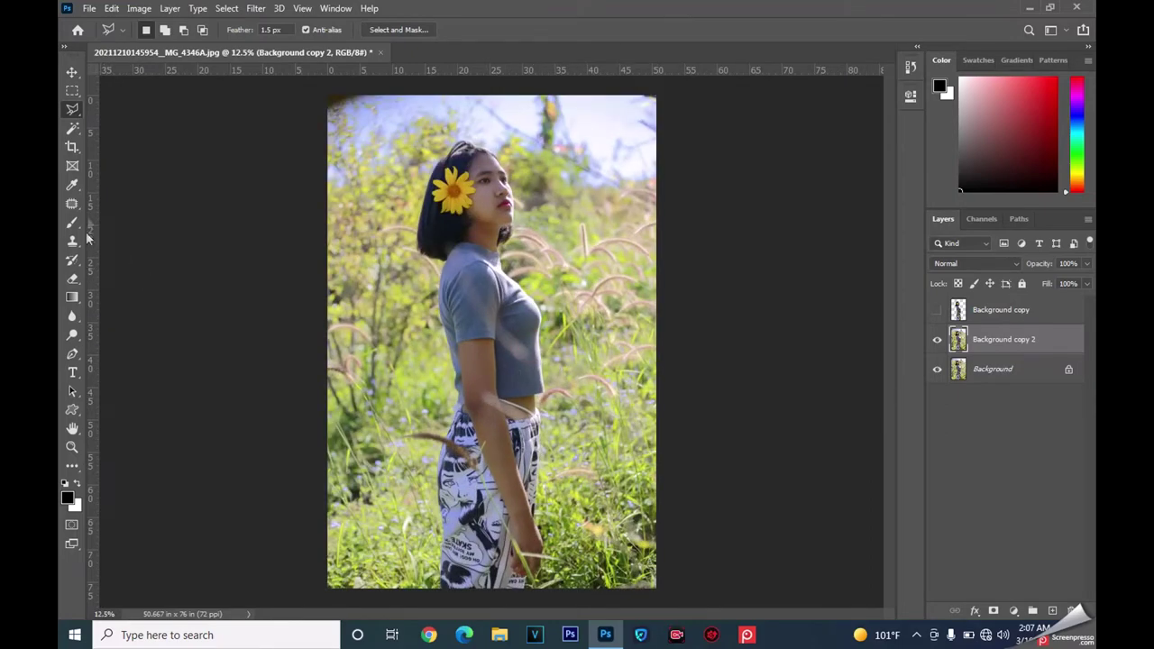
- Loosely lasso around the woman's body and head on Background copy 2
left_click(528, 600)
mouse_move(544, 422)
left_mouse_down()
mouse_move(546, 348)
mouse_move(507, 257)
mouse_move(516, 160)
mouse_move(406, 209)
mouse_move(449, 384)
mouse_move(451, 433)
mouse_move(421, 442)
mouse_move(451, 597)
mouse_move(532, 613)
left_mouse_up()
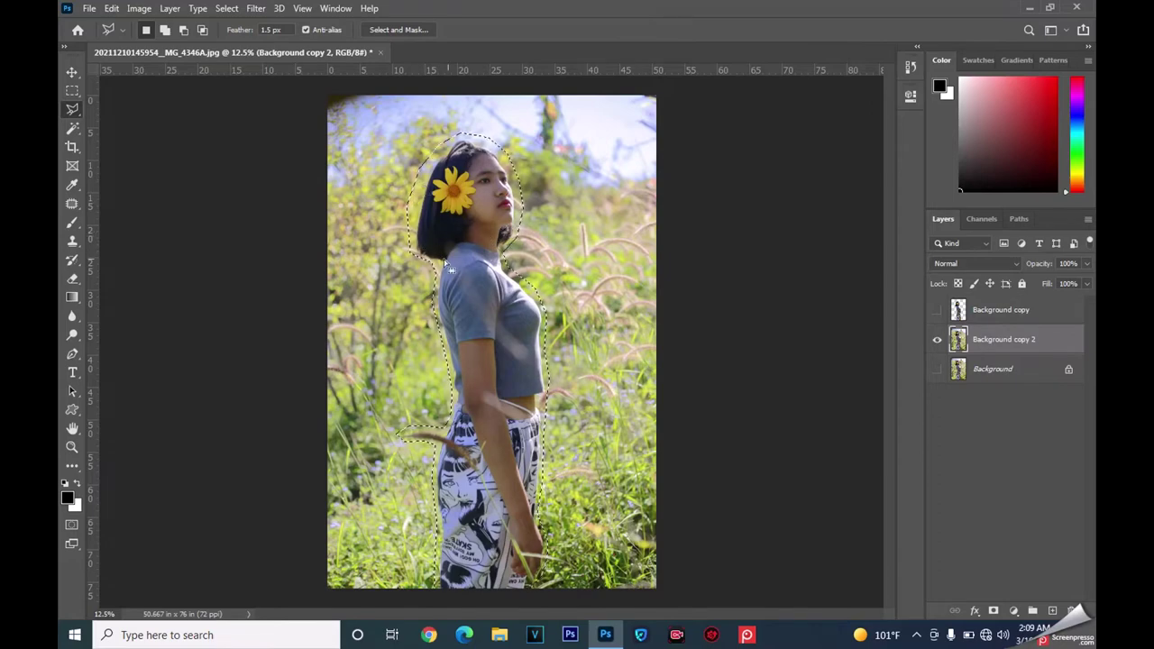
left_click(111, 9)
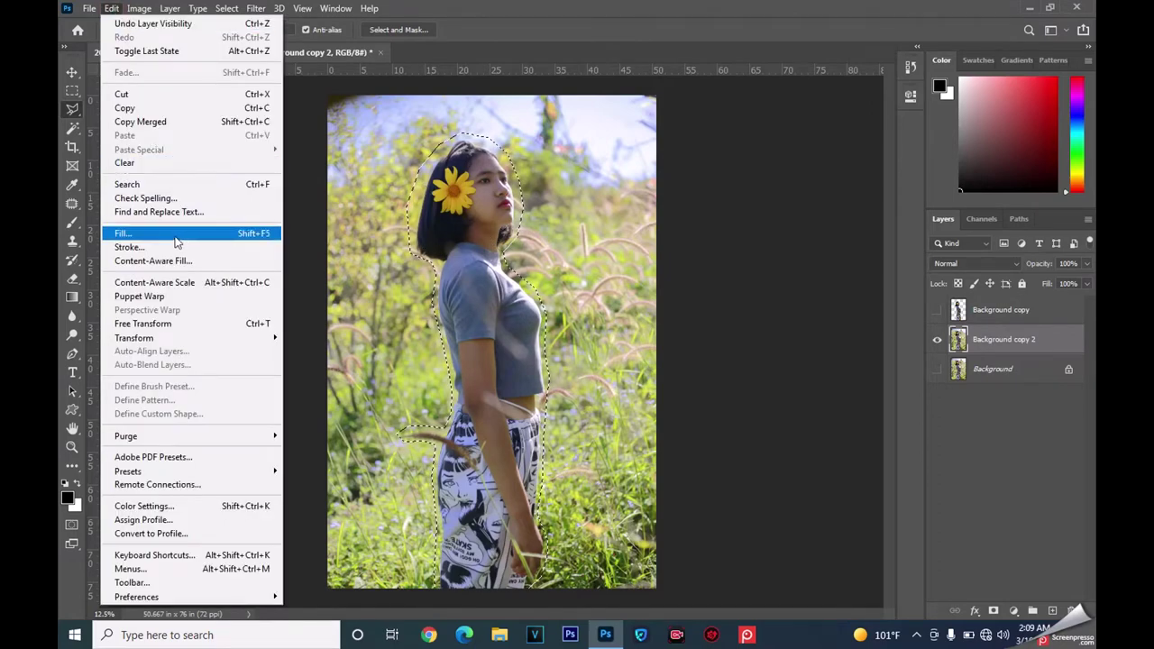
- Fill the woman's selection using Edit > Fill with Contents set to Content-Aware
left_click(225, 235)
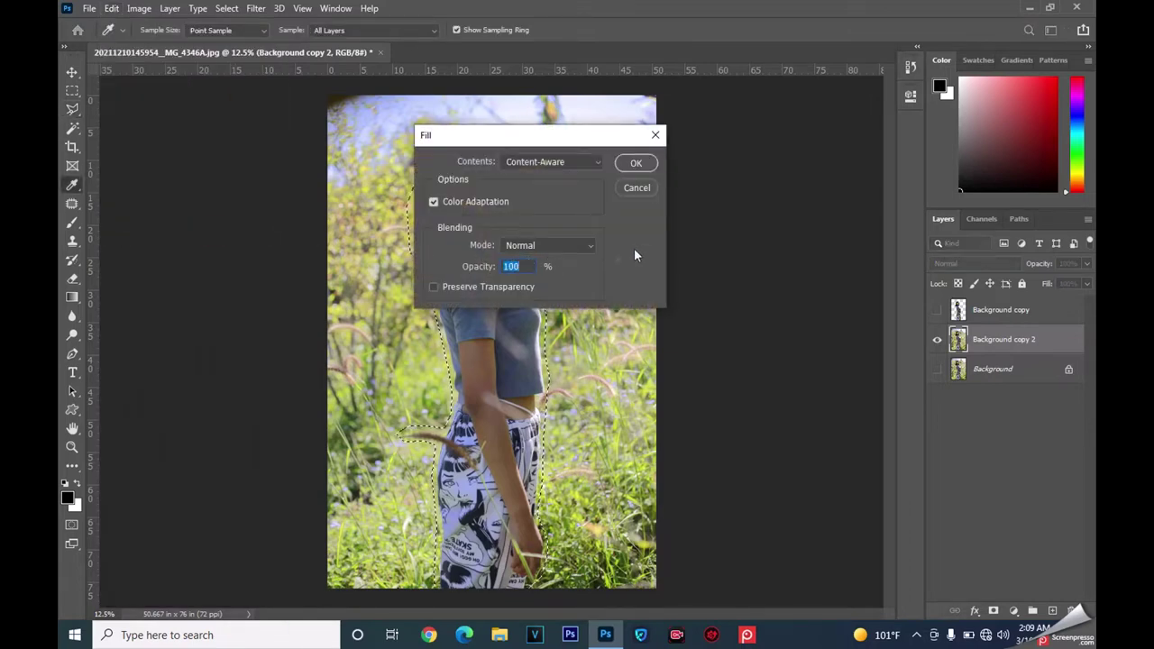
left_click(559, 162)
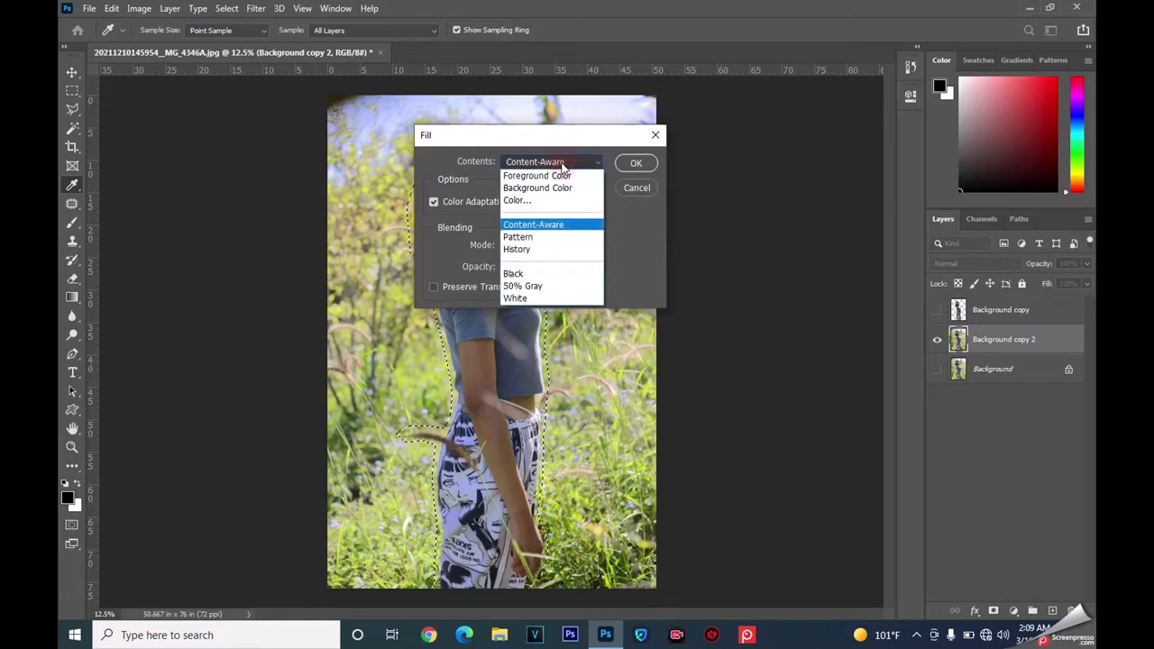
left_click(557, 228)
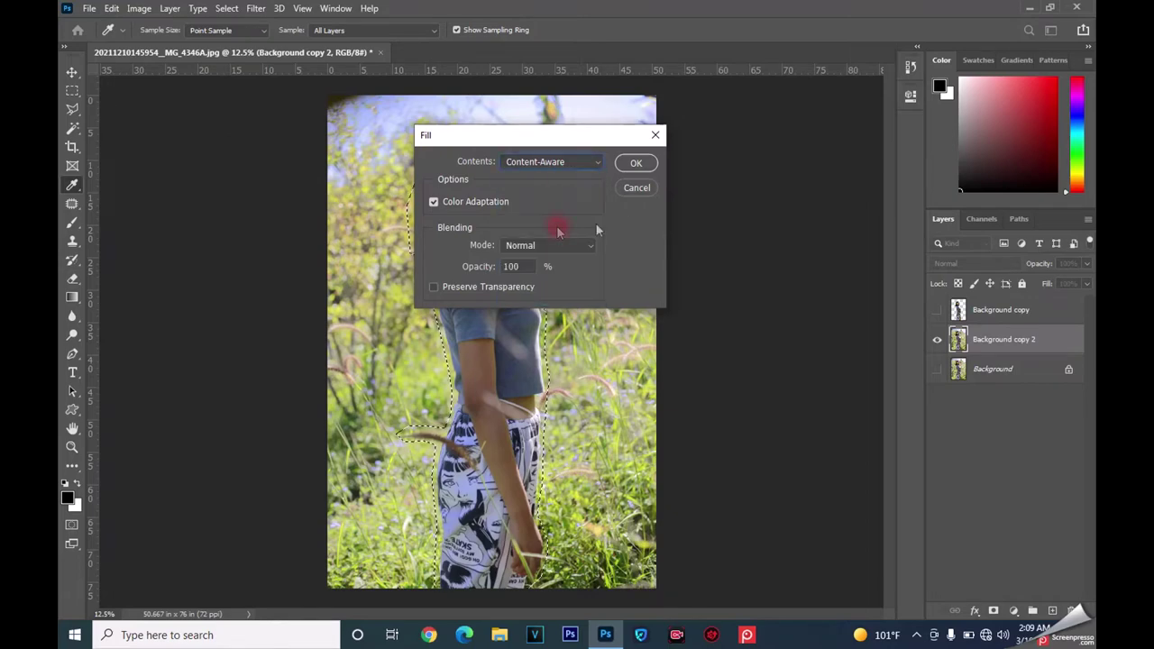
left_click(636, 162)
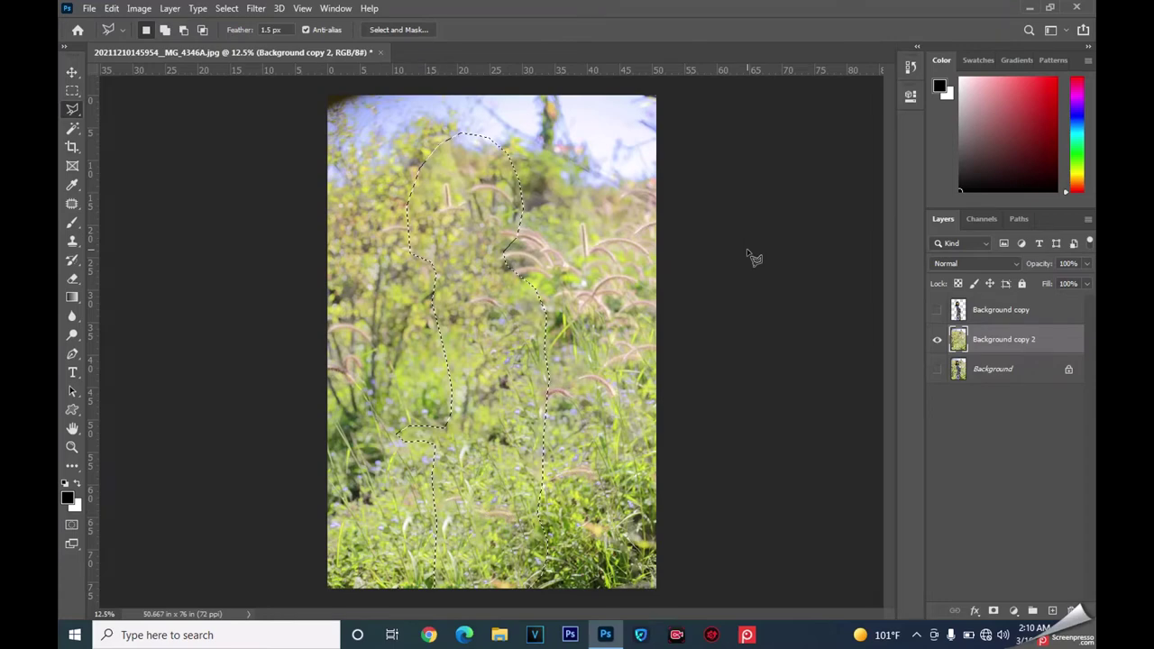
- Deselect, turn Background copy back on, and toggle Background copy 2 to compare
key("ctrl+d")
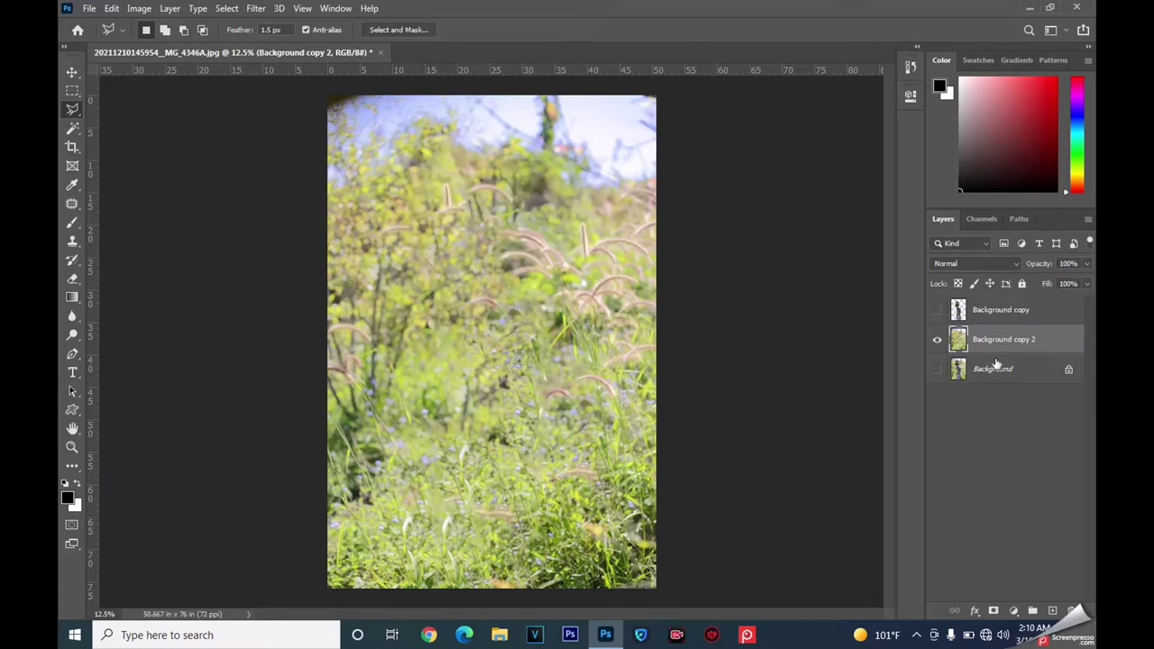
left_click(996, 309)
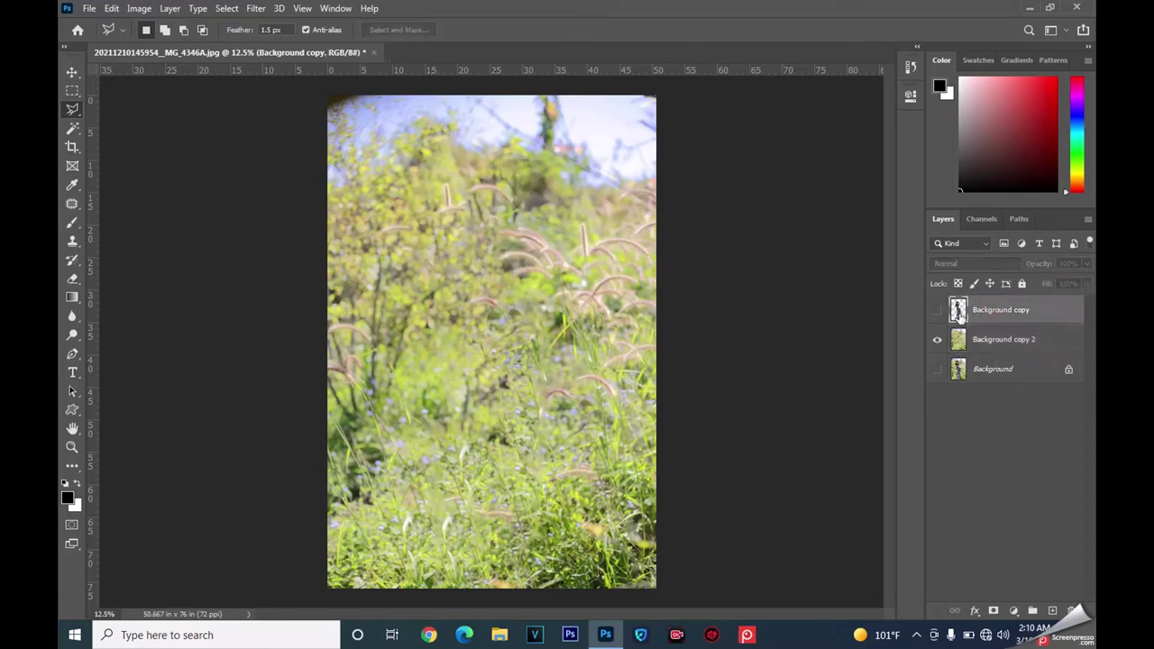
left_click(937, 310)
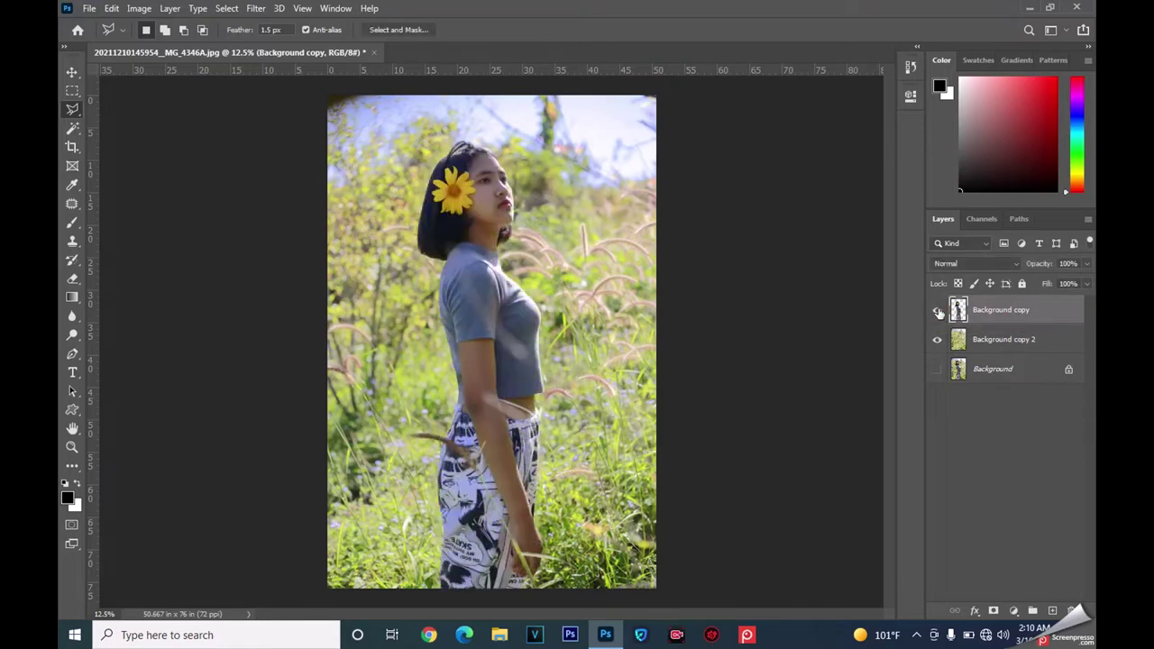
left_click(1009, 341)
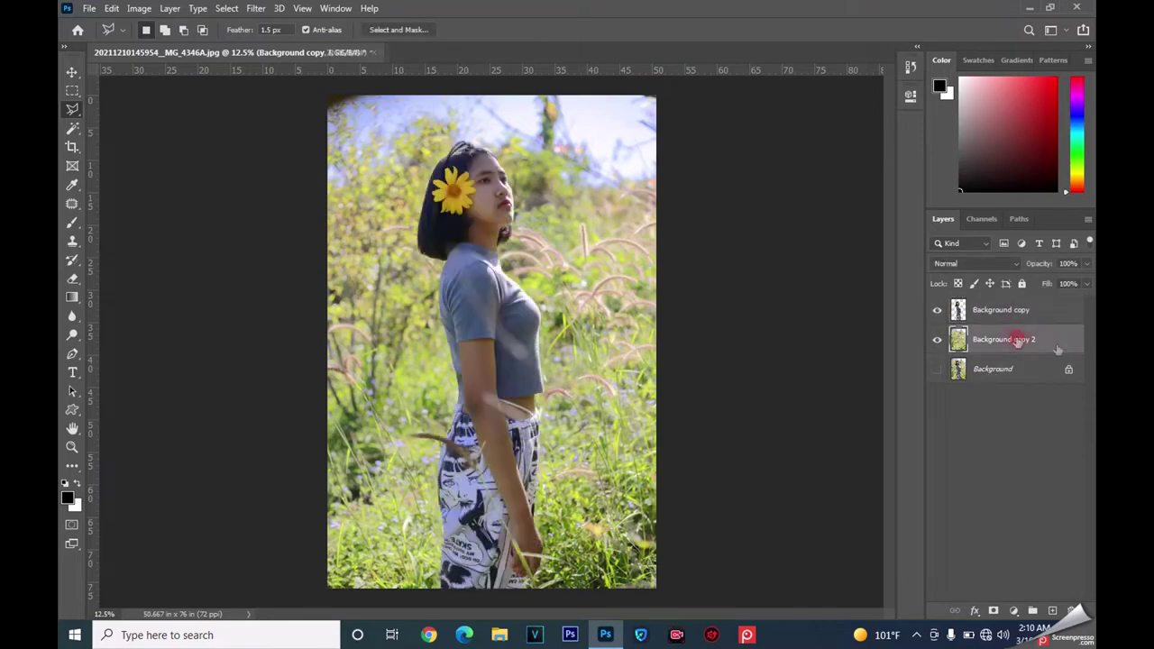
left_click(937, 339)
left_click(938, 343)
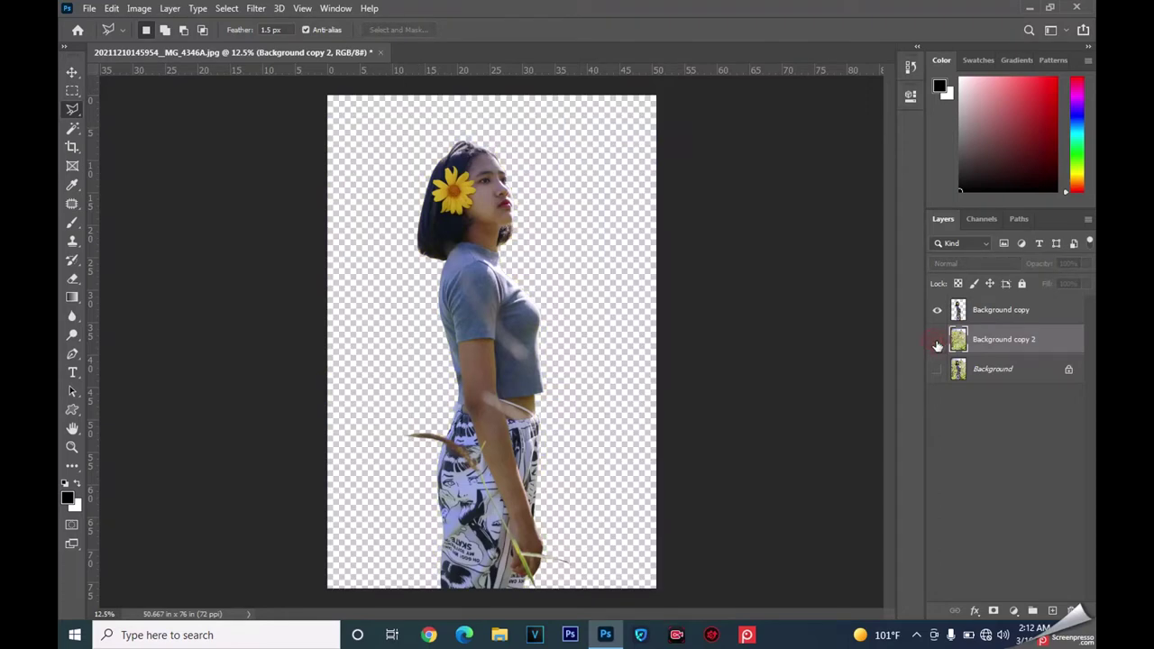
- Apply Filter > Blur > Lens Blur with Radius 75 to Background copy 2
left_click(258, 12)
left_click(301, 171)
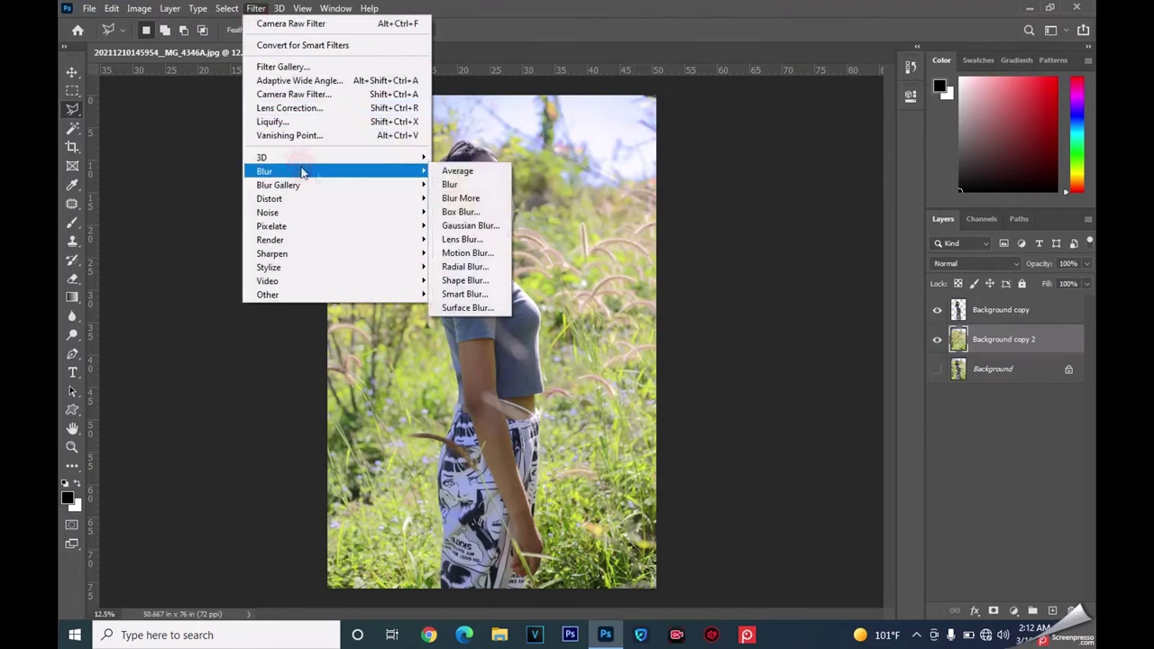
left_click(464, 239)
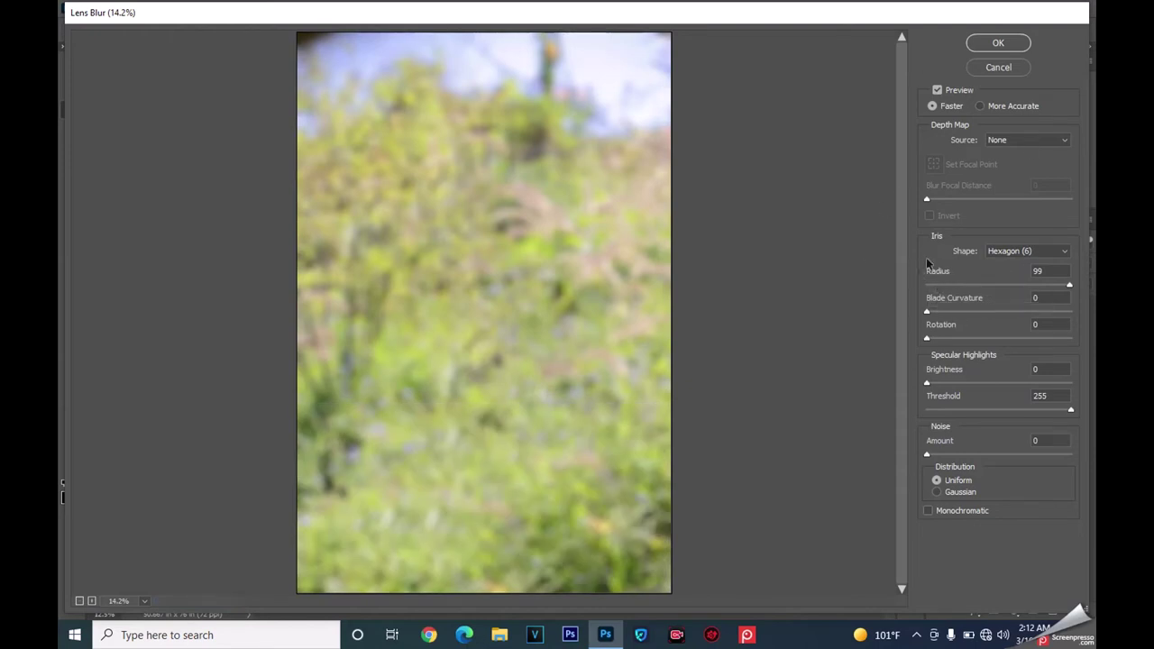
mouse_move(1068, 287)
left_mouse_down()
mouse_move(948, 285)
mouse_move(1006, 285)
left_mouse_up()
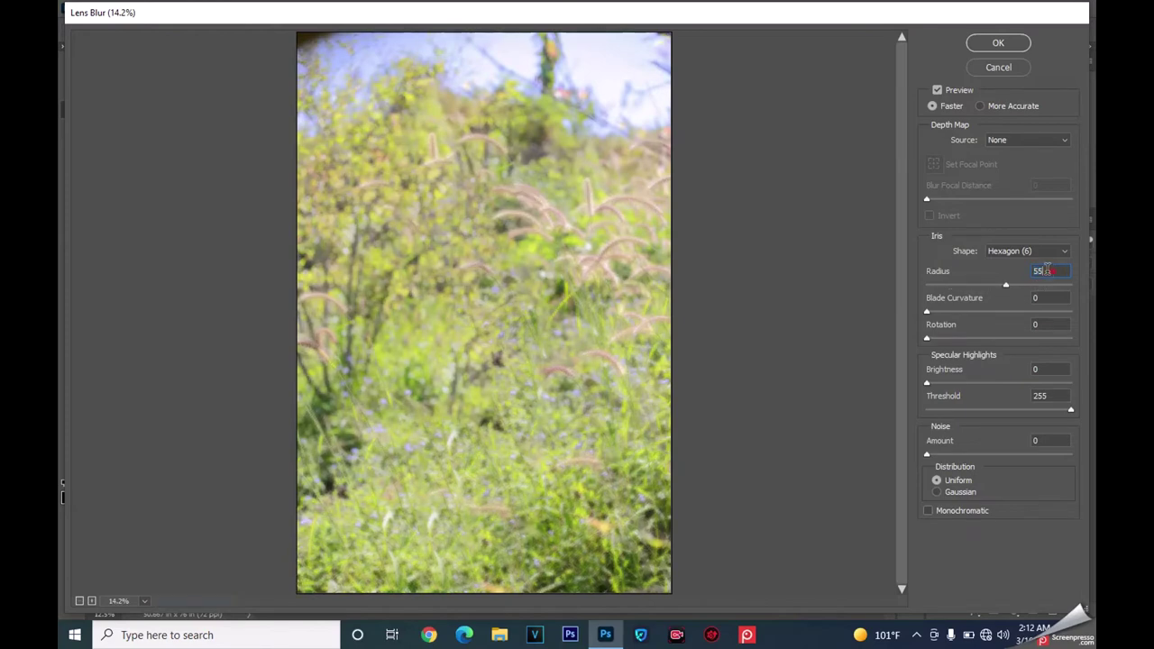
type("75")
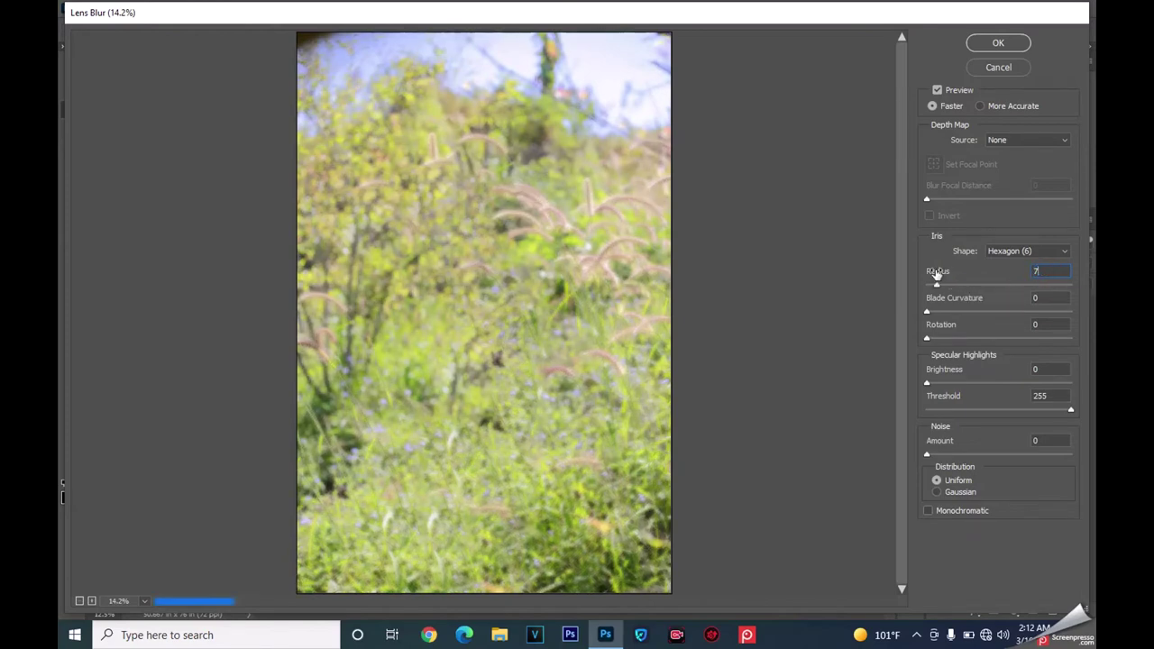
left_click(999, 43)
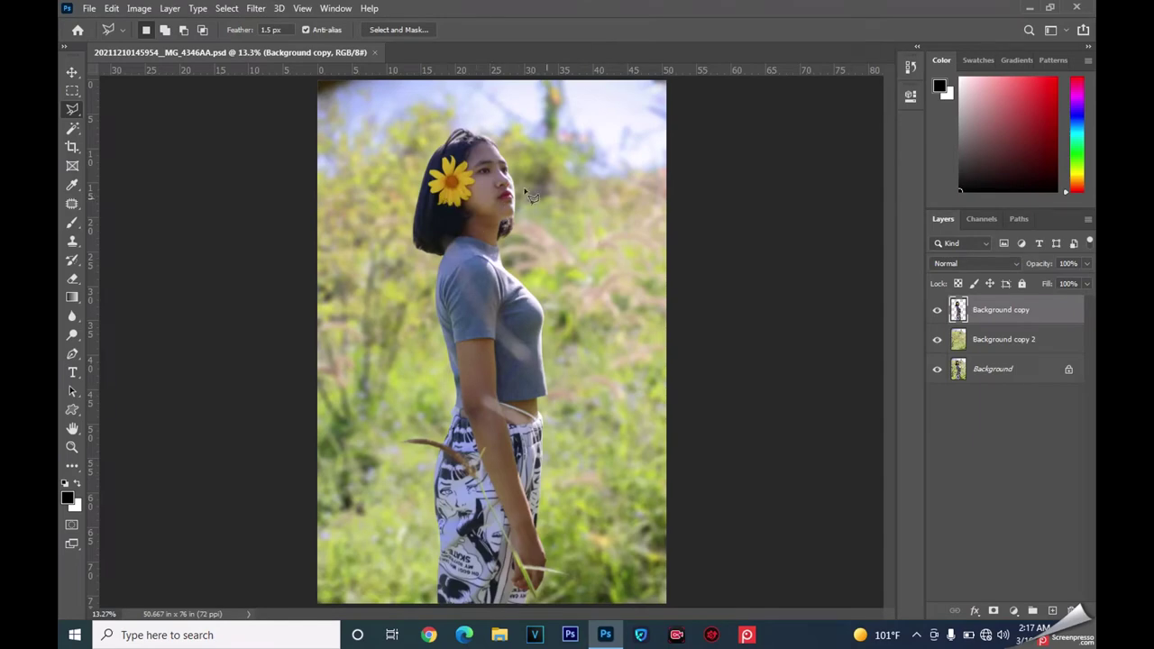
- Duplicate the Background copy cut-out layer, accepting the name Background copy 3
scroll(514, 221, "up", 2)
scroll(587, 279, "up", 2)
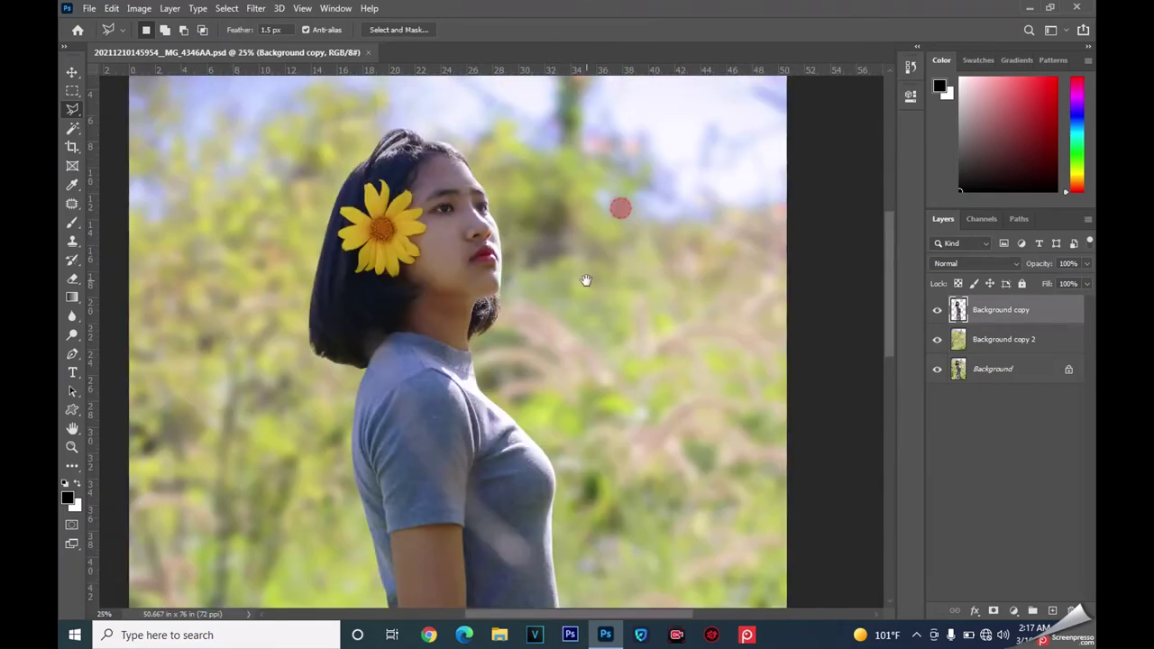
right_click(1009, 310)
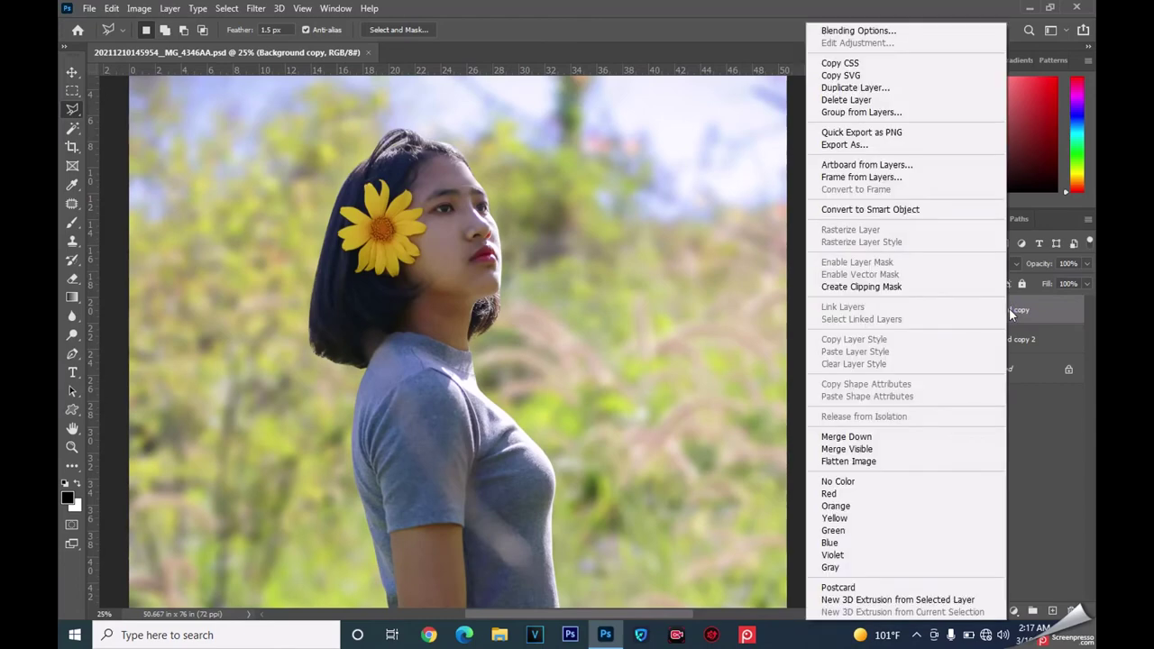
left_click(844, 87)
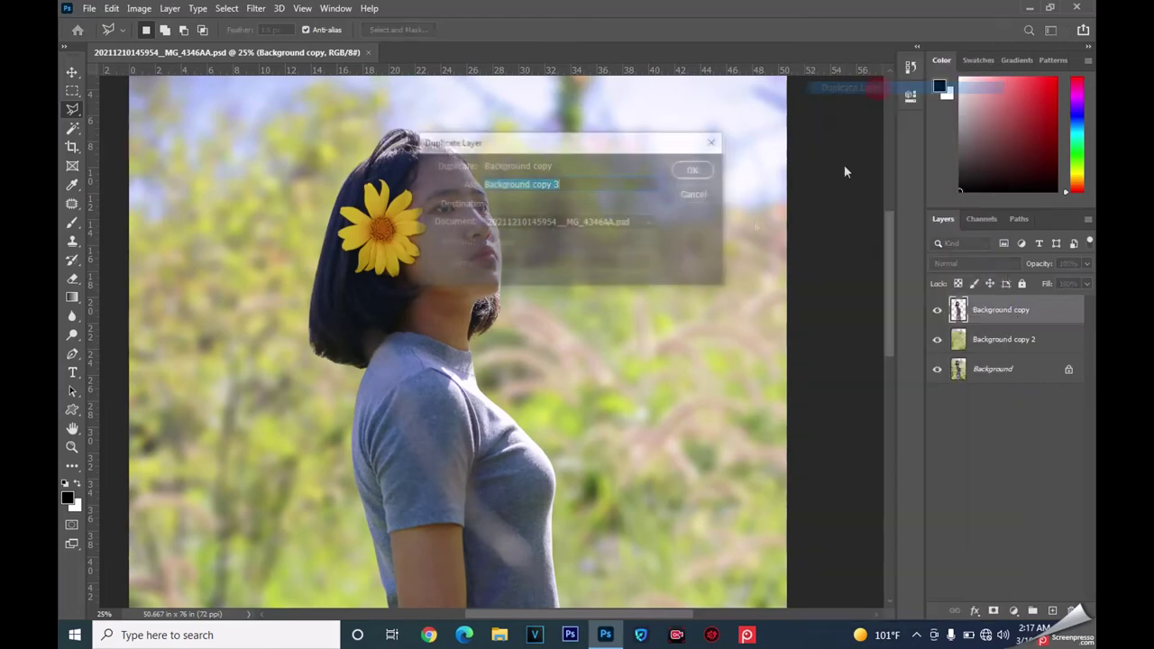
left_click(691, 169)
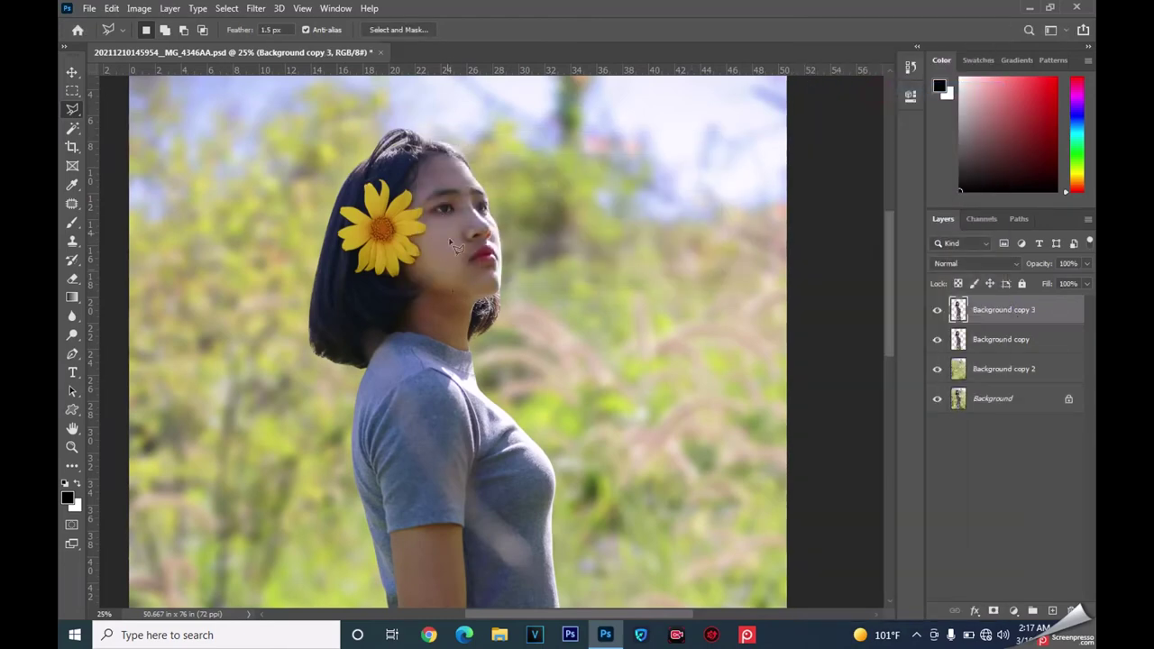
- Apply a Camera Raw Filter to Background copy 3 with Exposure +0.60 and Shadows +20
left_click(257, 11)
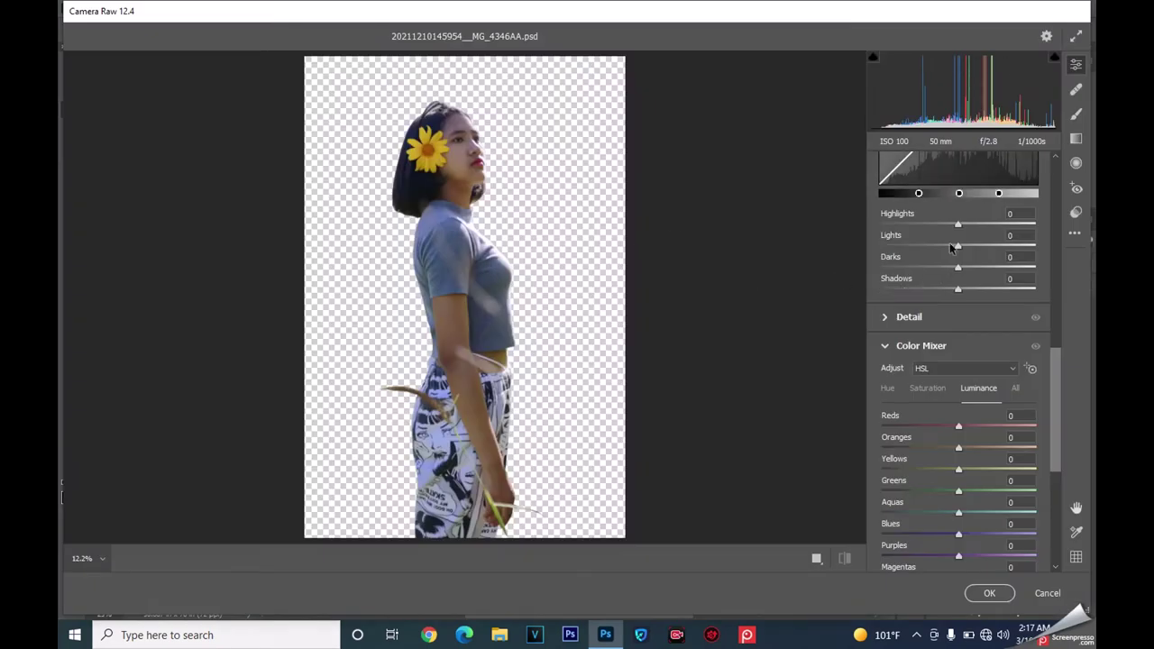
scroll(938, 288, "up", 5)
scroll(956, 307, "up", 5)
scroll(978, 329, "up", 5)
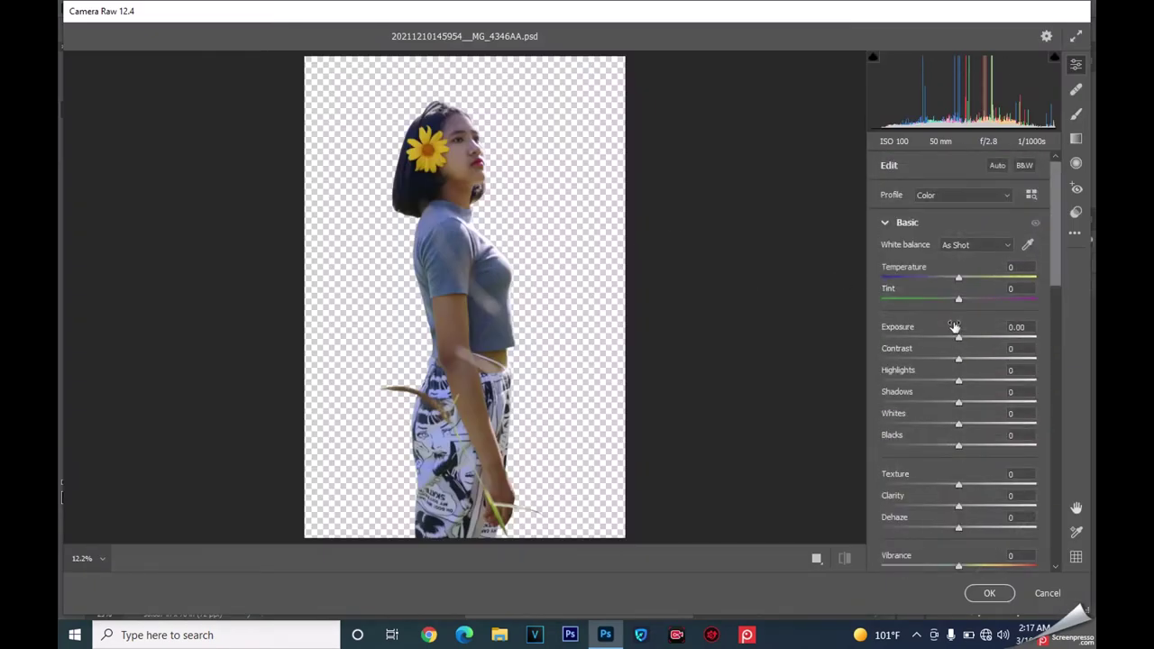
left_click_drag(968, 328, 972, 329)
left_click_drag(959, 402, 976, 404)
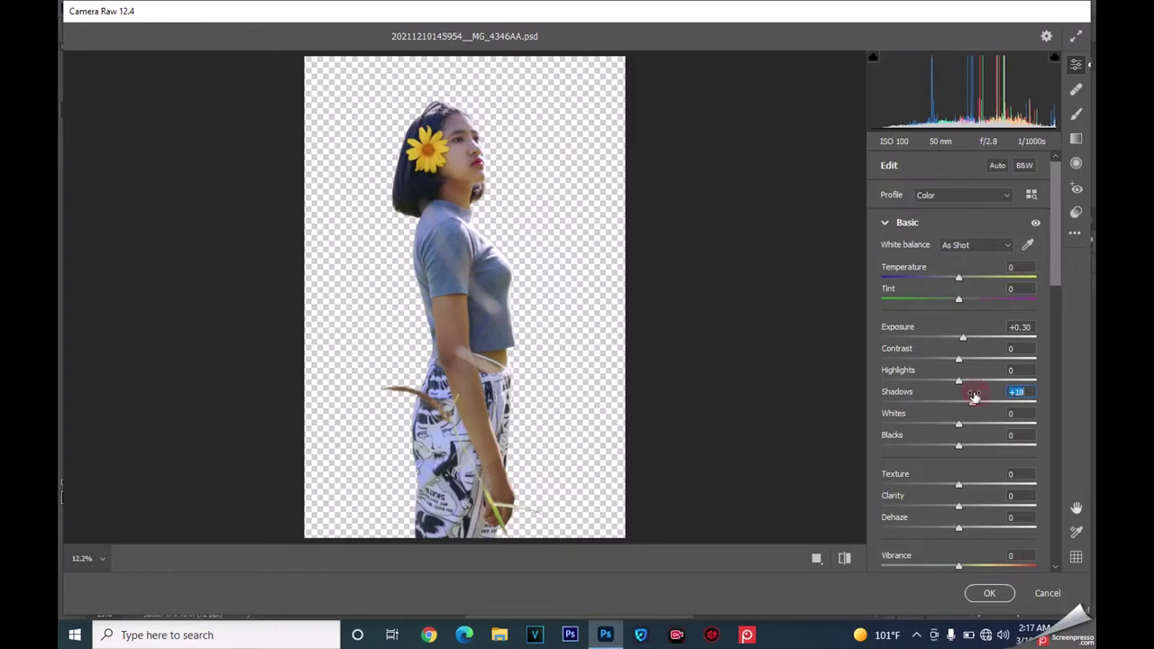
left_click_drag(971, 330, 974, 333)
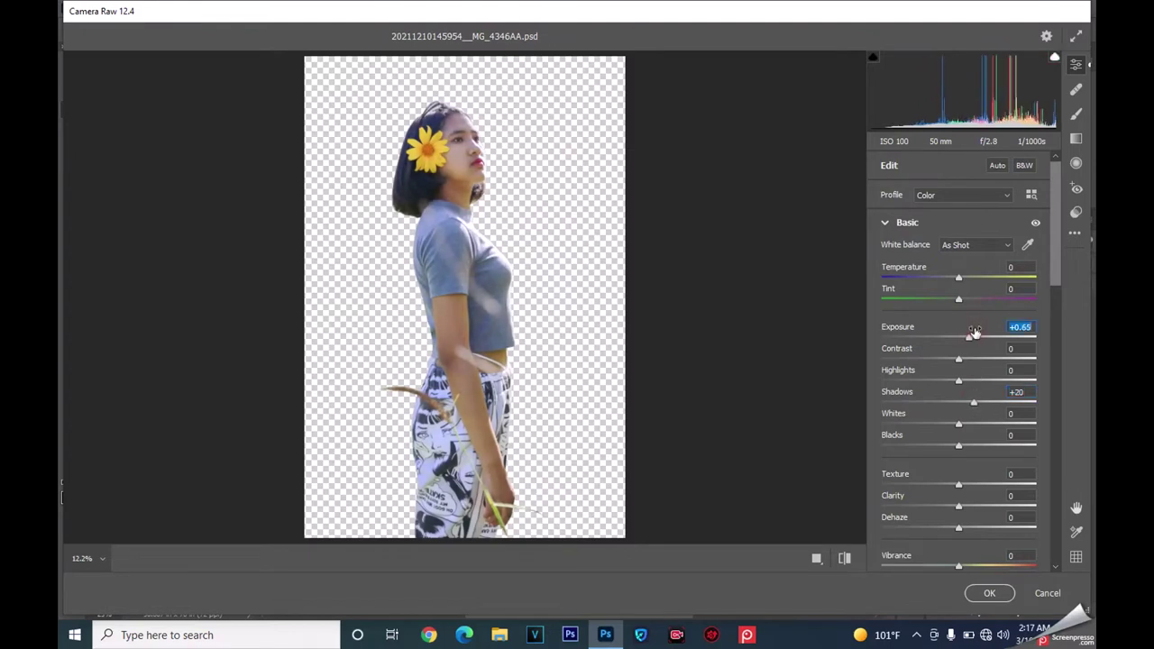
left_click(975, 331)
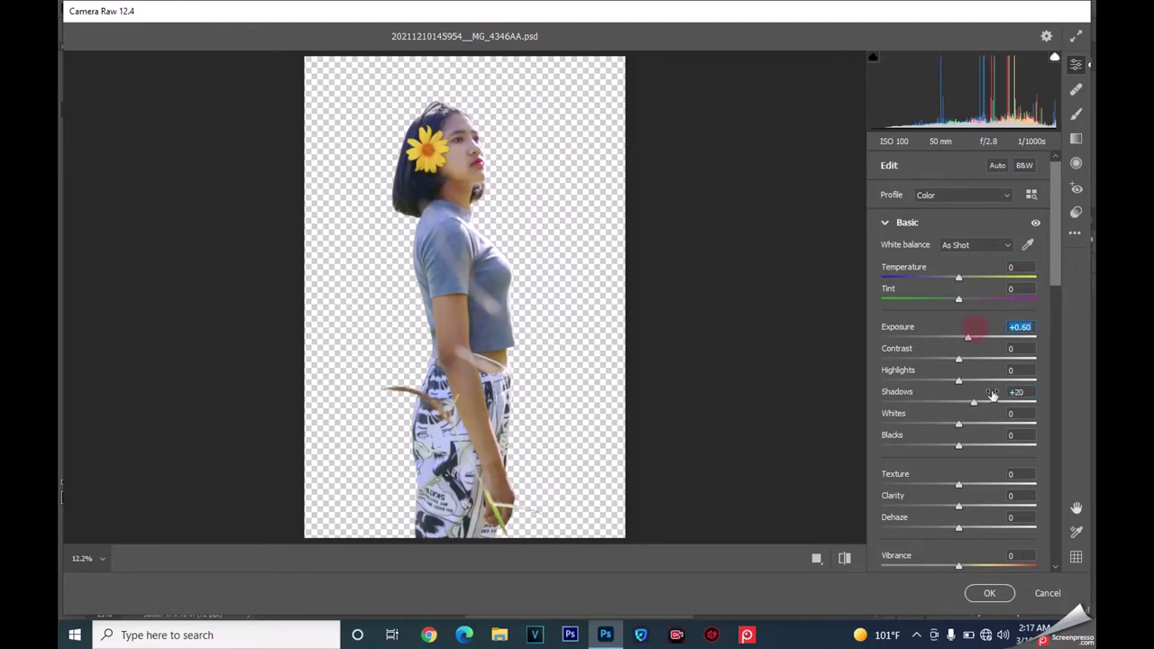
left_click(990, 593)
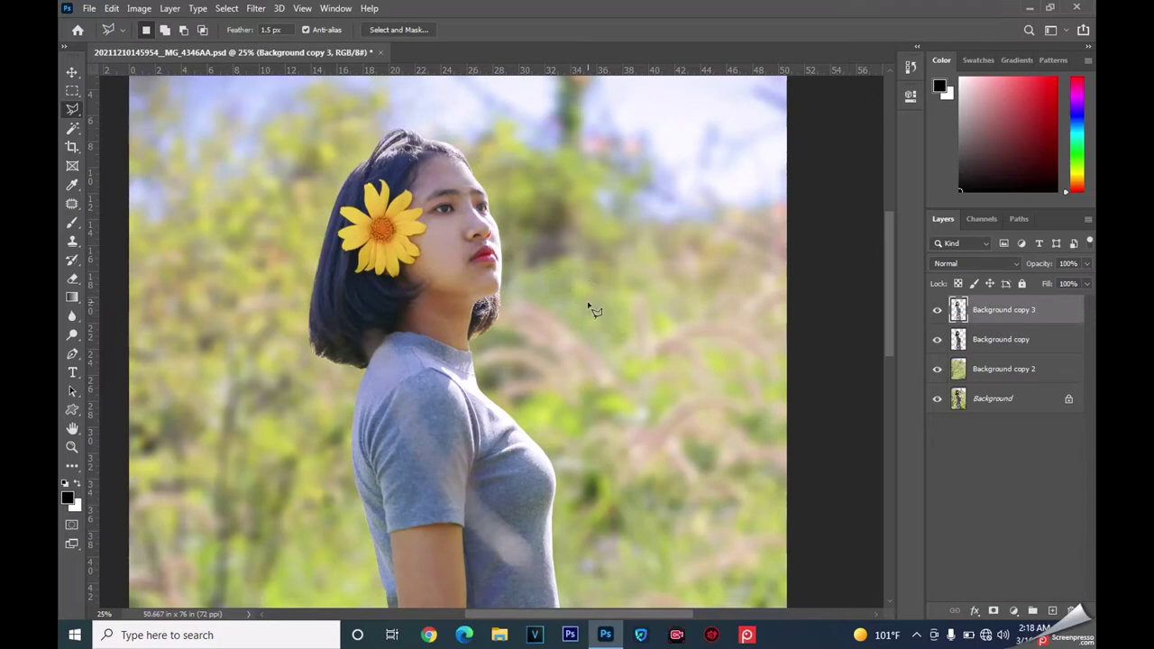
left_click_drag(566, 391, 544, 358)
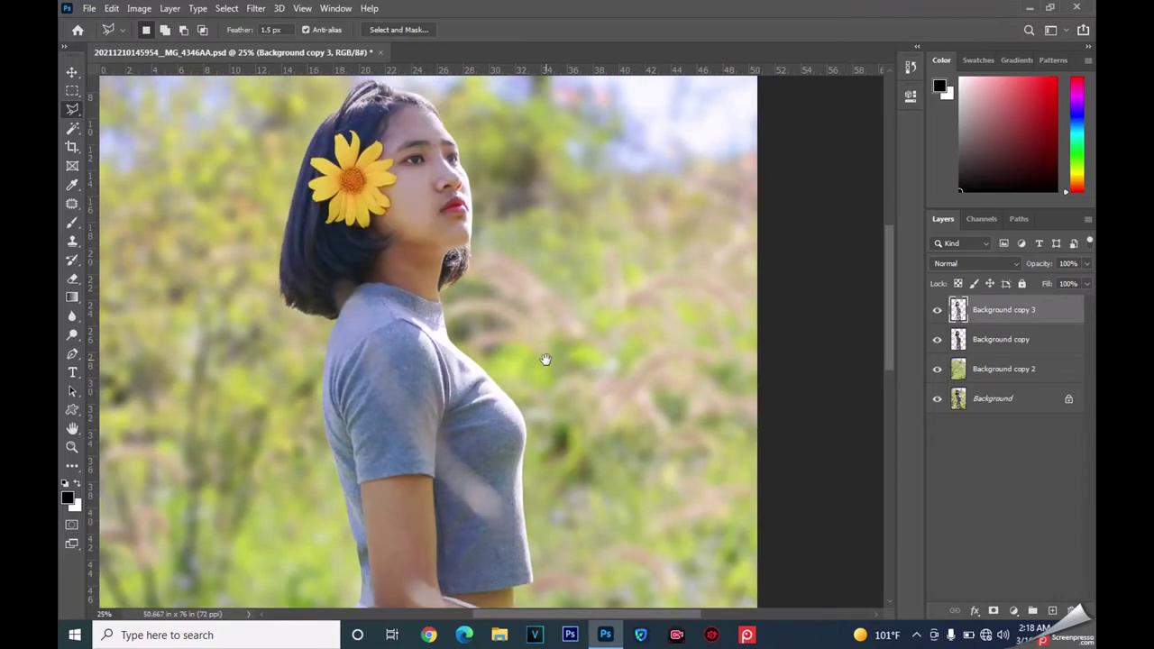
left_click(938, 311)
left_click(939, 311)
right_click(595, 311)
left_click(597, 312)
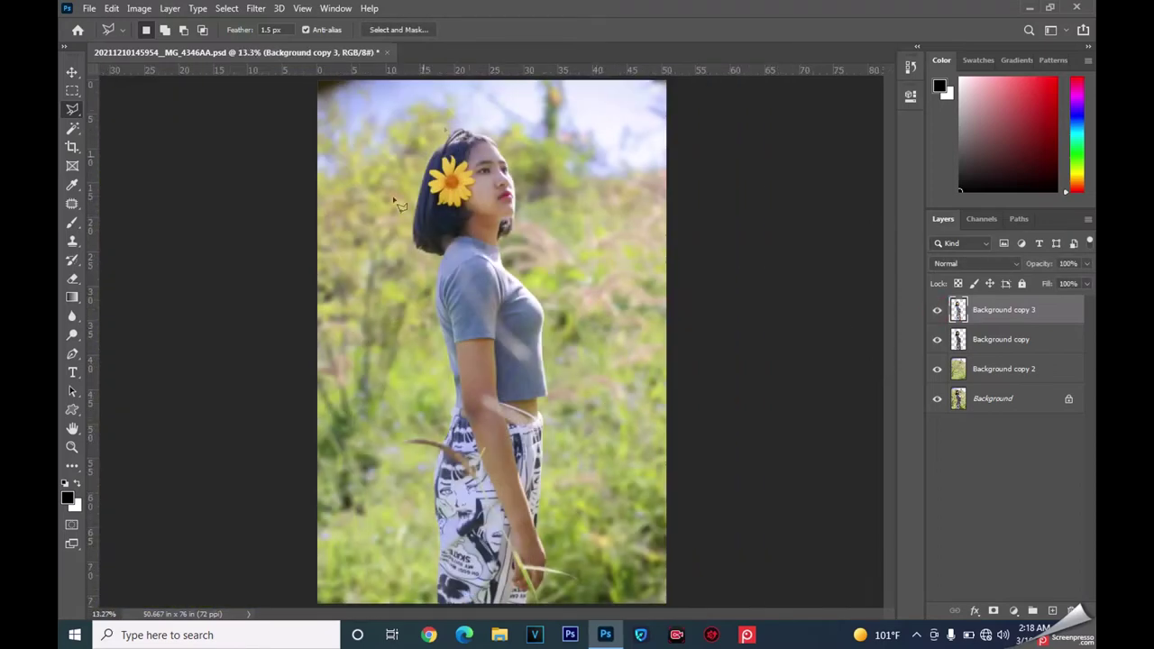
left_click(937, 311)
left_click(937, 311)
left_click(937, 311)
scroll(458, 176, "up", 3)
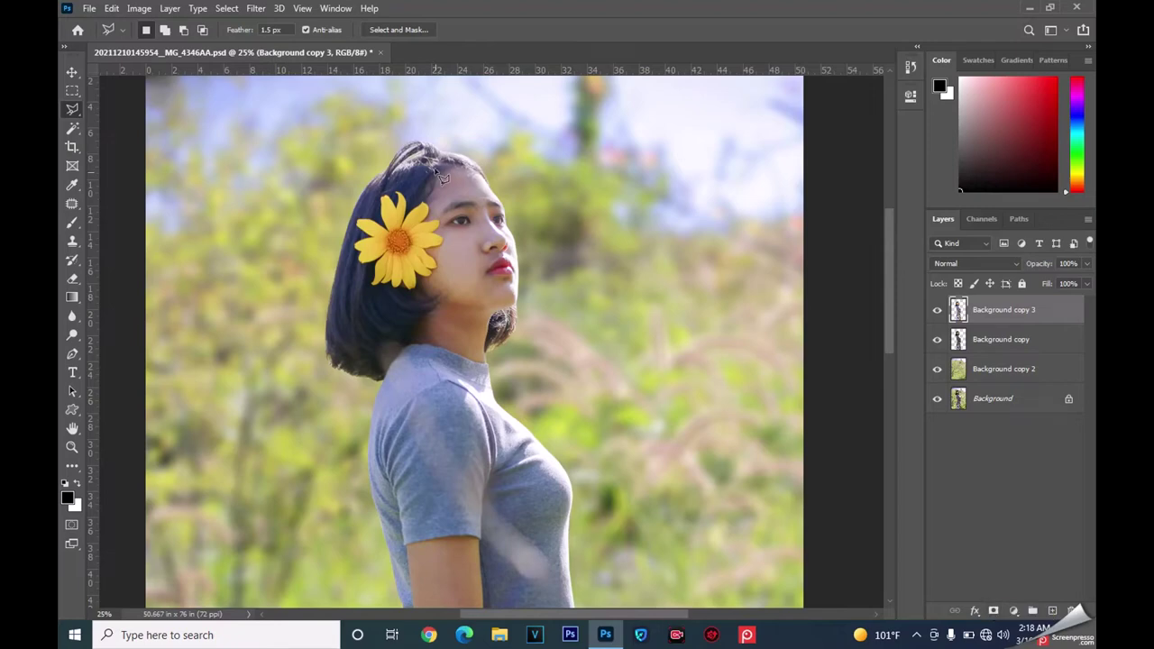
left_click(501, 254)
left_click_drag(598, 381, 520, 335)
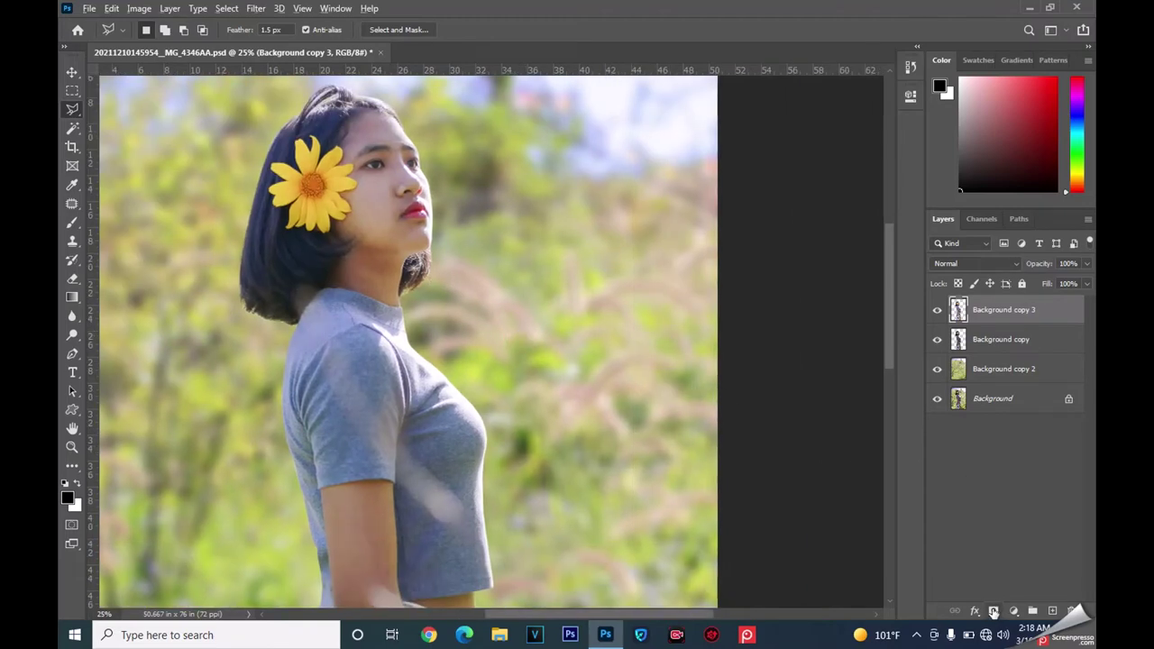
left_click(993, 613, "alt")
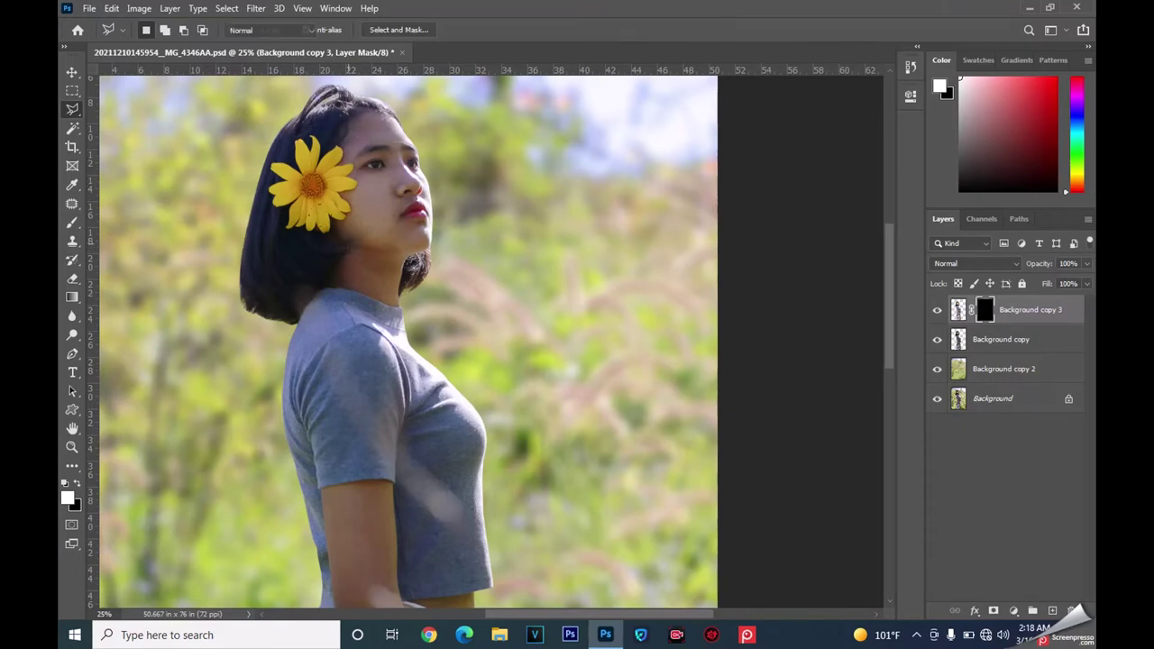
- Set up a standard brush with 0% hardness and low opacity for painting the mask
key("b")
right_click(72, 221)
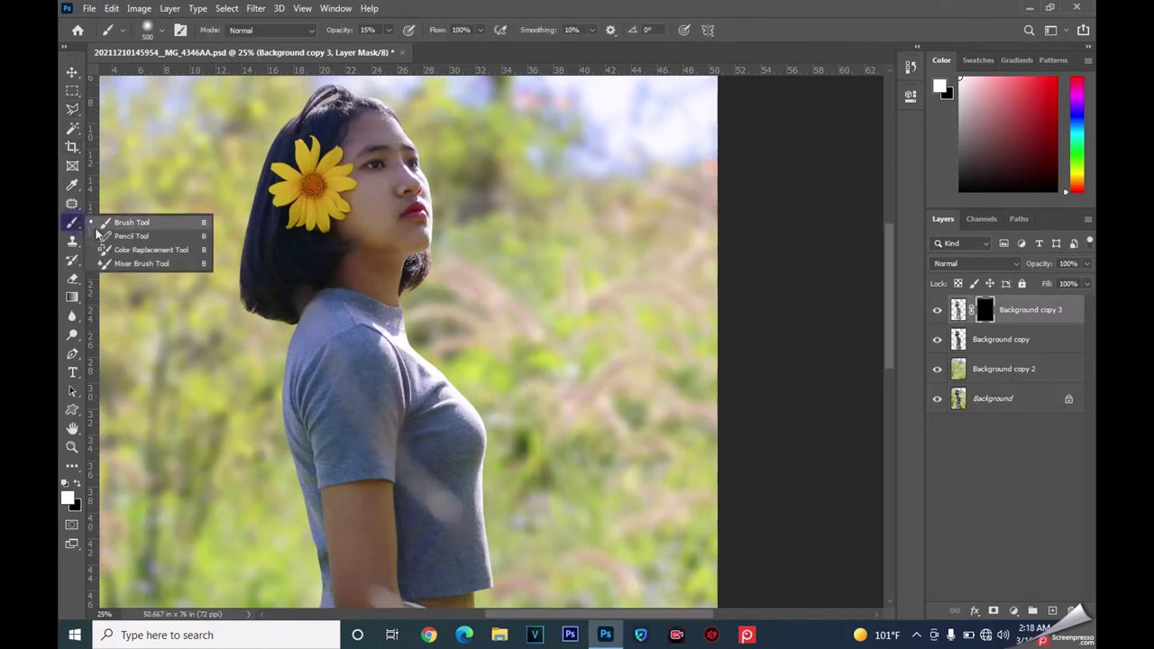
left_click(131, 224)
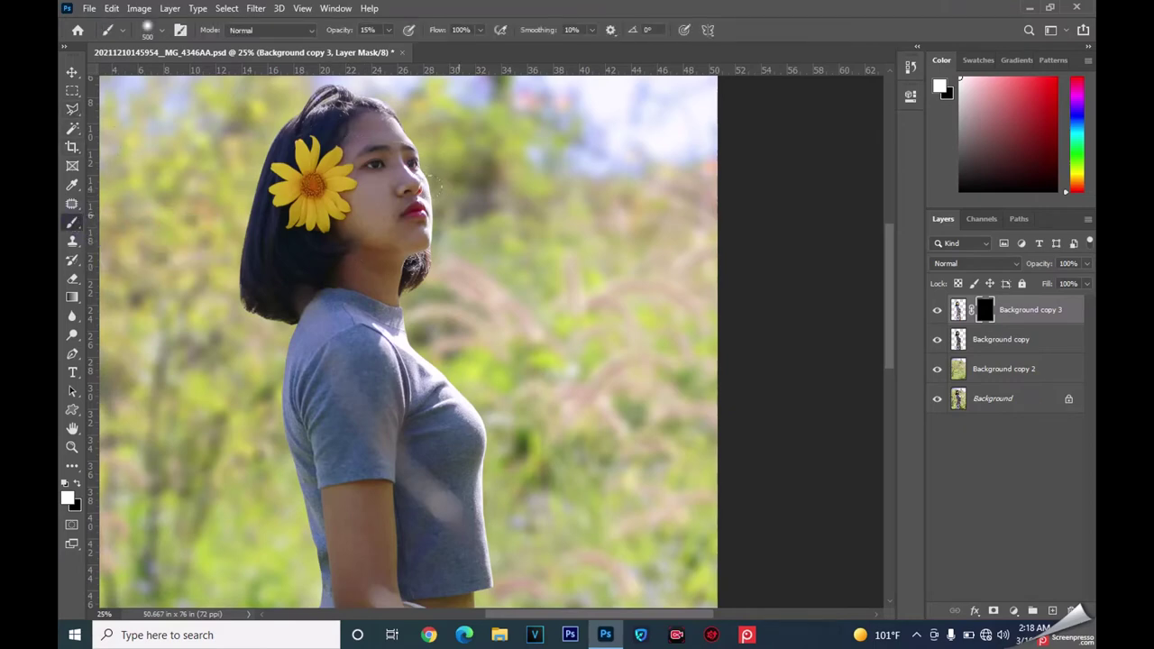
right_click(474, 202)
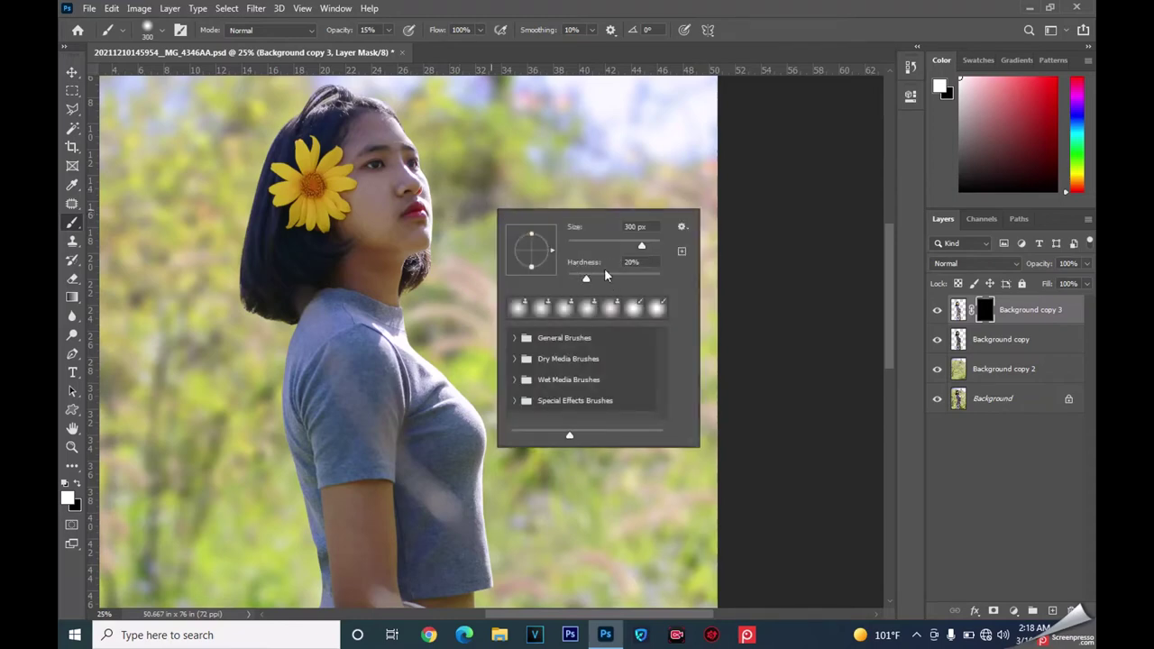
left_click_drag(613, 281, 521, 282)
key("Return")
left_click_drag(400, 185, 462, 225)
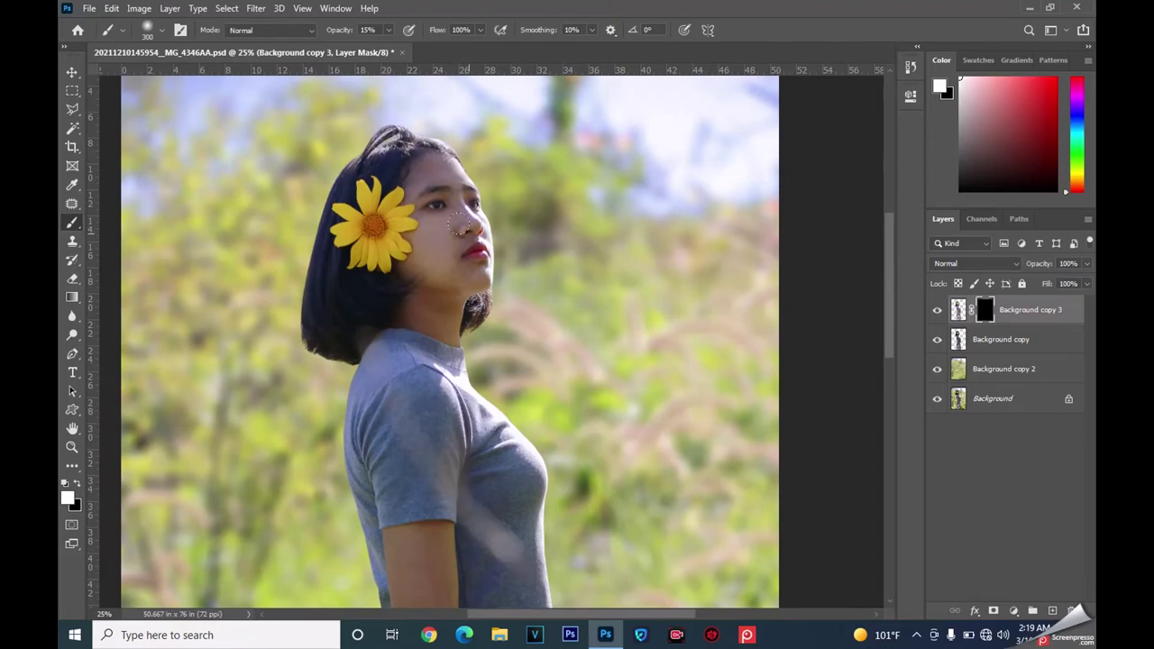
scroll(460, 221, "up", 1)
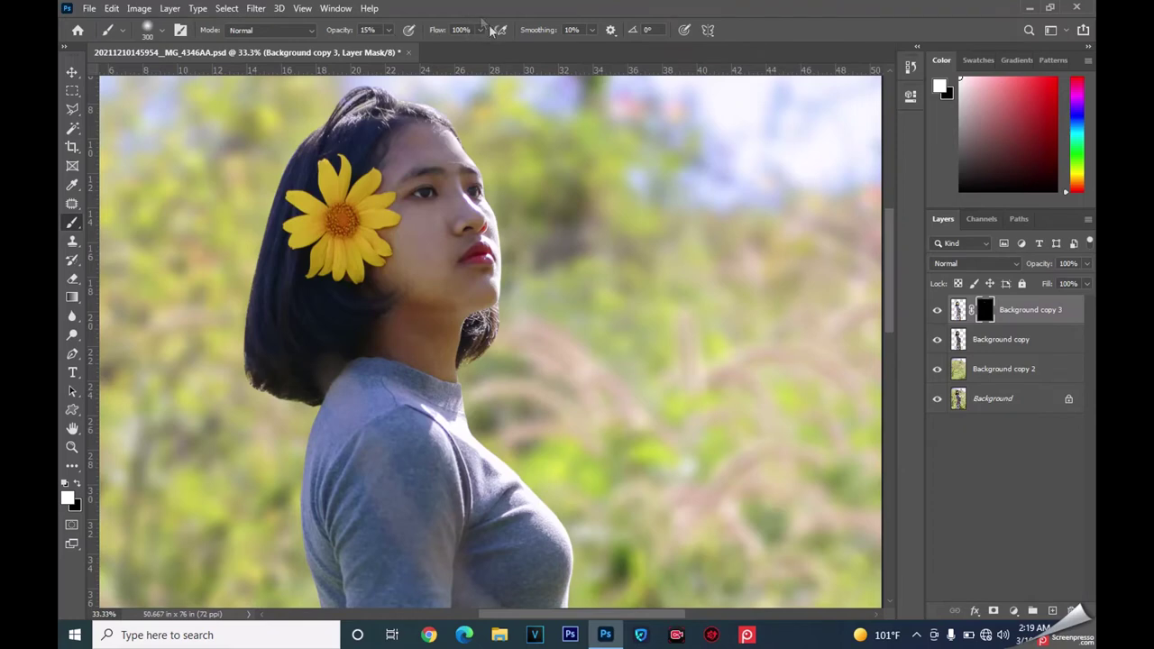
left_click(388, 33)
left_click_drag(389, 50, 387, 50)
- Paint white on the mask over the girl's hair, forehead and neck, undoing the eye stroke
left_click_drag(510, 206, 486, 189)
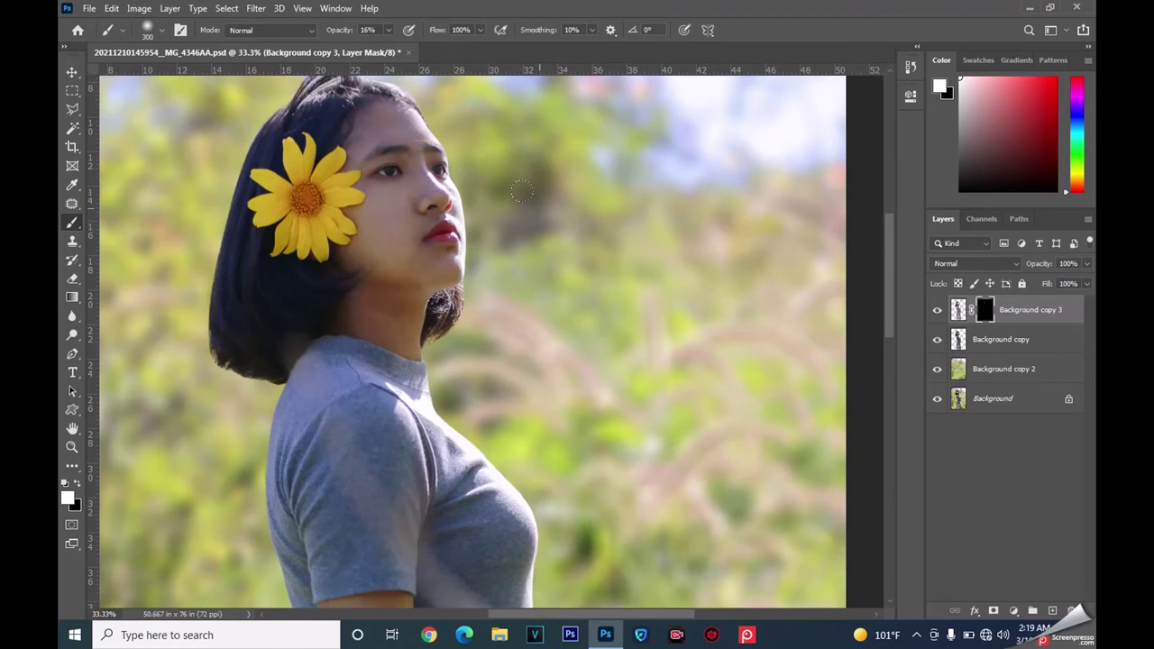
left_click_drag(473, 205, 458, 217)
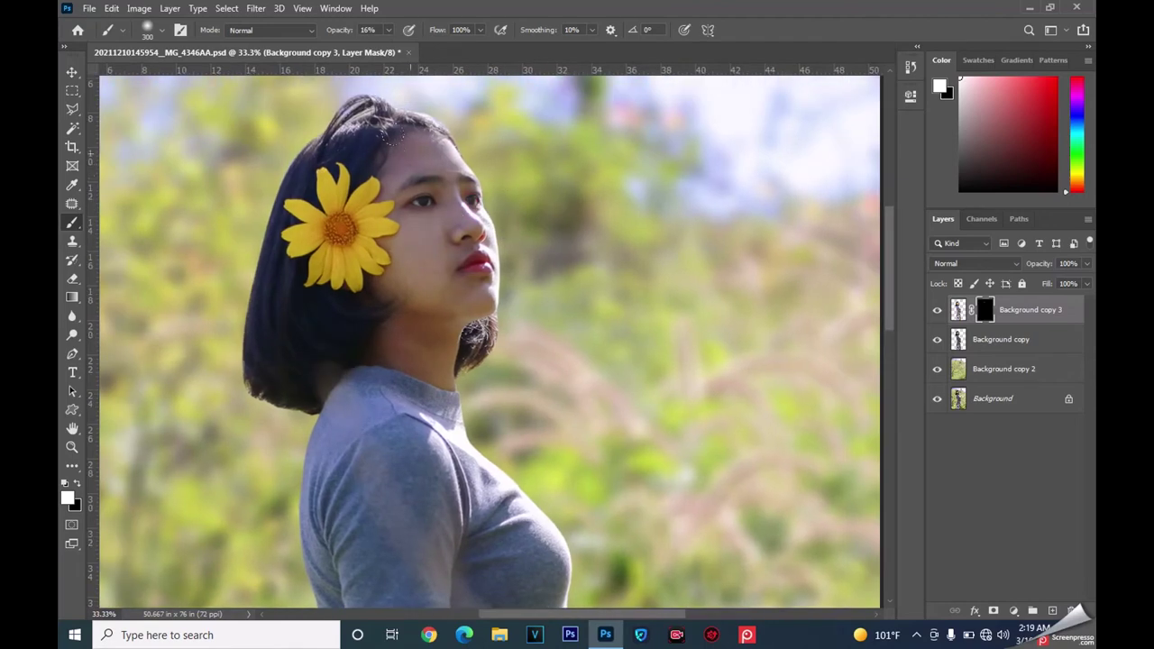
left_click_drag(411, 198, 433, 200)
key("ctrl+z")
left_click(377, 307)
left_click_drag(463, 304, 401, 287)
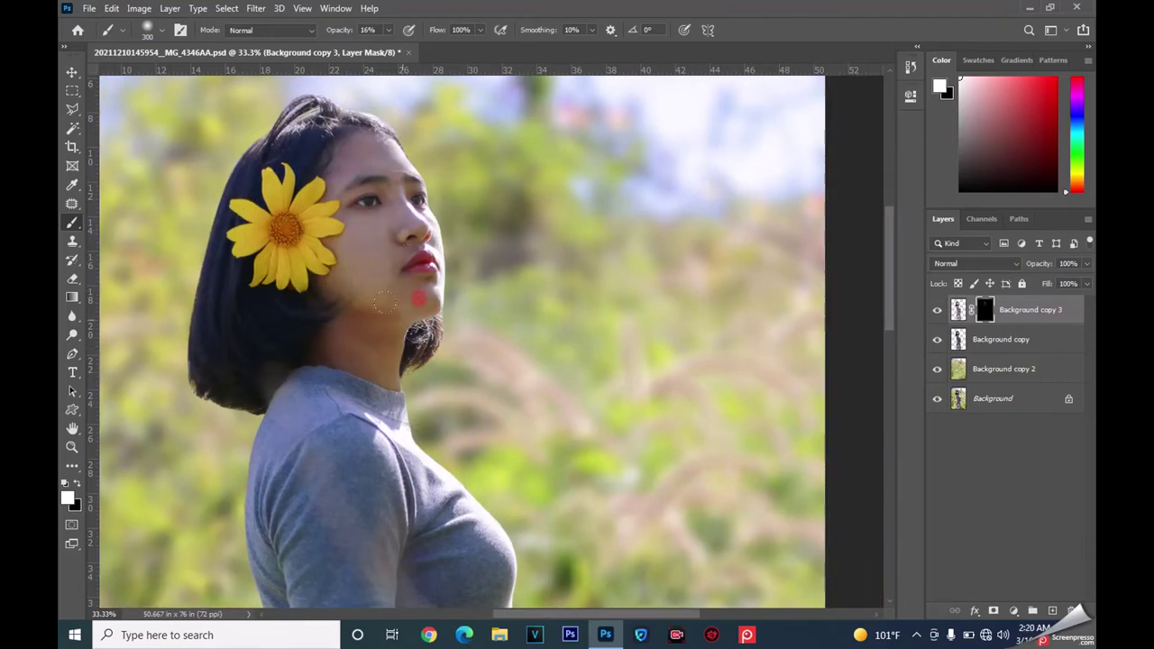
key("bracketleft")
key("bracketleft")
key("bracketleft")
left_click(379, 146)
left_click(378, 343)
key("bracketright")
key("bracketright")
- Paint the brightening back over her arm, hand and waist
left_click(493, 350, "alt")
key("bracketright")
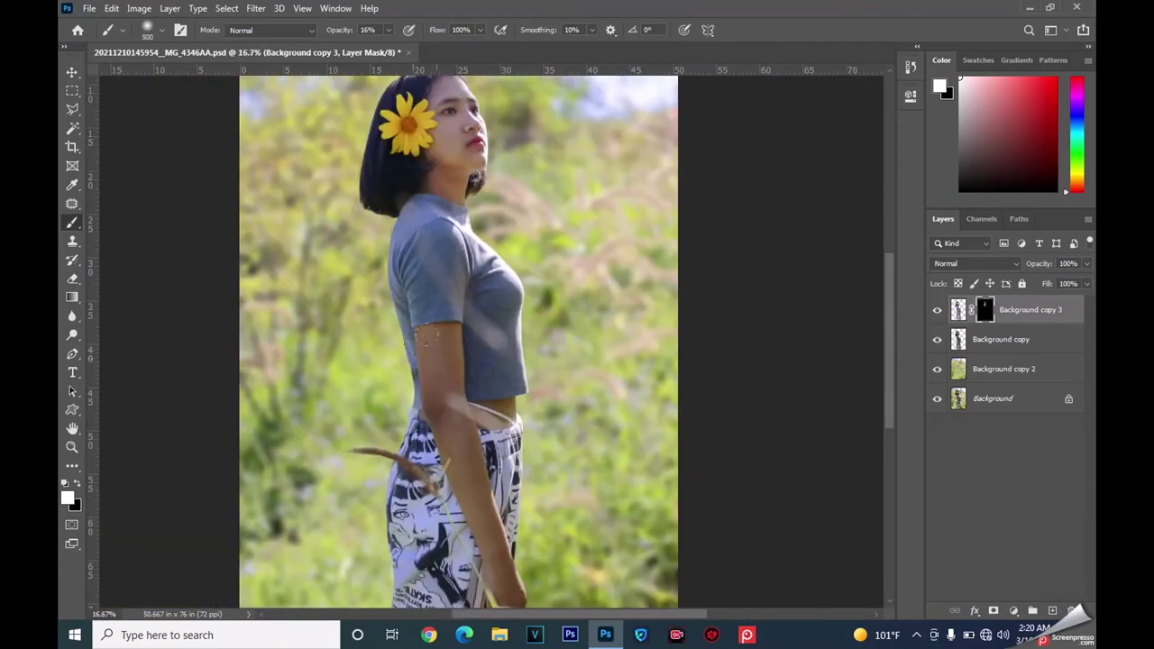
left_click_drag(395, 347, 343, 230)
left_click(389, 226)
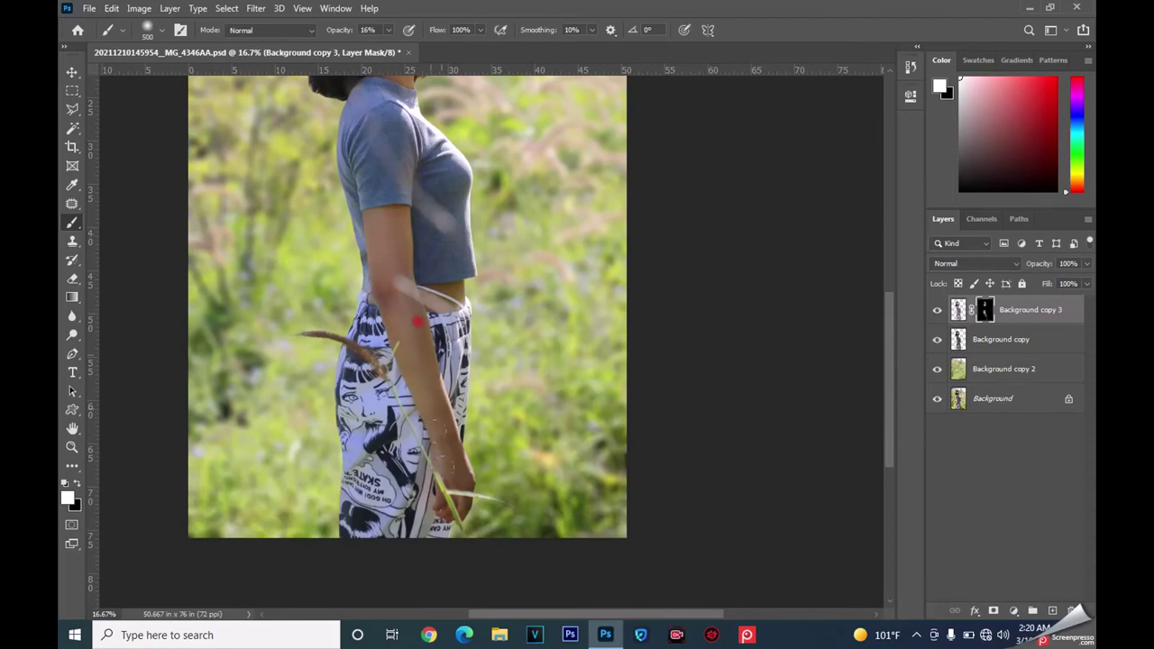
left_click_drag(403, 304, 444, 366)
left_click(417, 341)
left_click(501, 559)
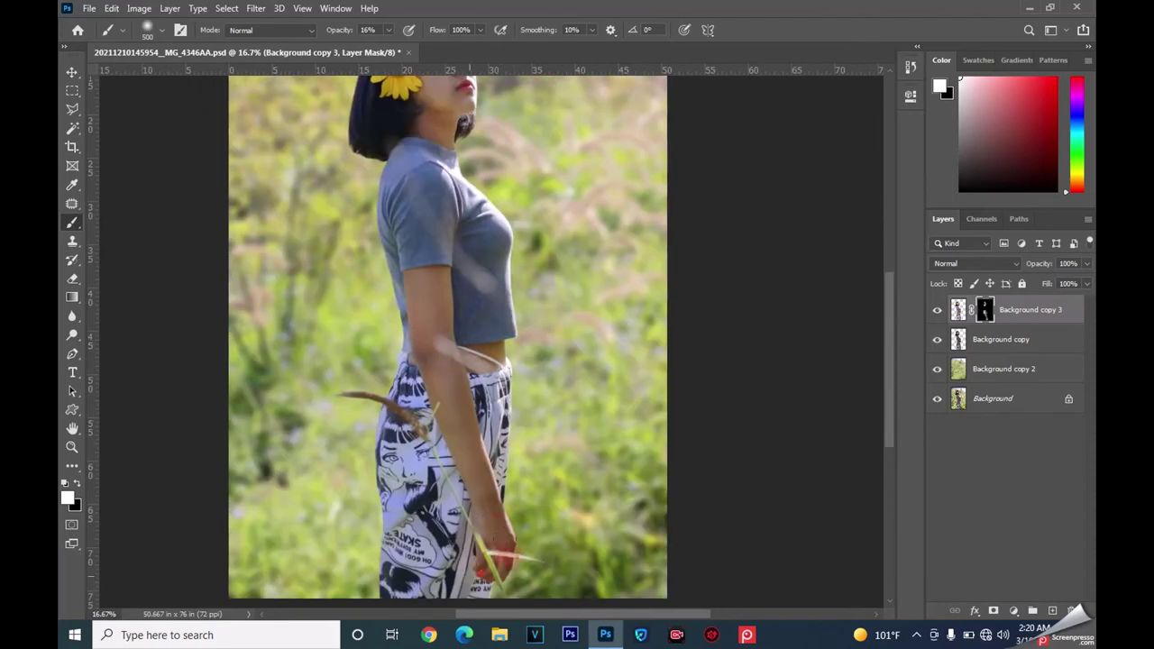
scroll(501, 559, "up", 3)
key("ctrl+minus")
left_click(469, 410)
- Toggle the brightened layer's visibility to compare before and after
left_click(936, 310)
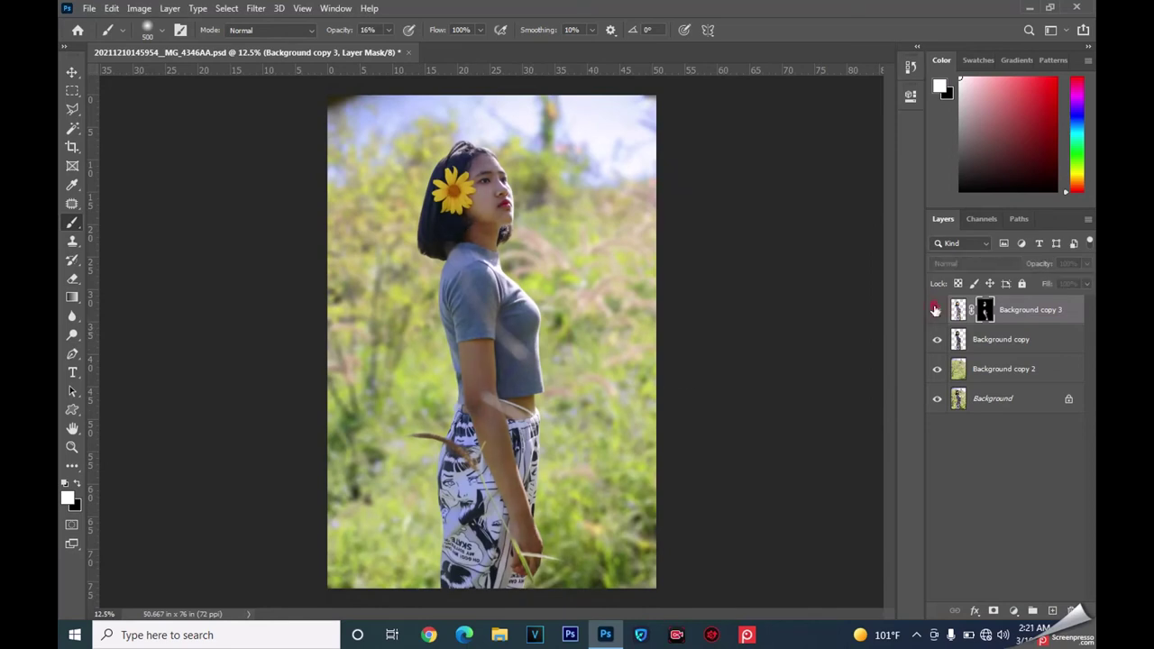
left_click(936, 311)
left_click(936, 310)
left_click(936, 310)
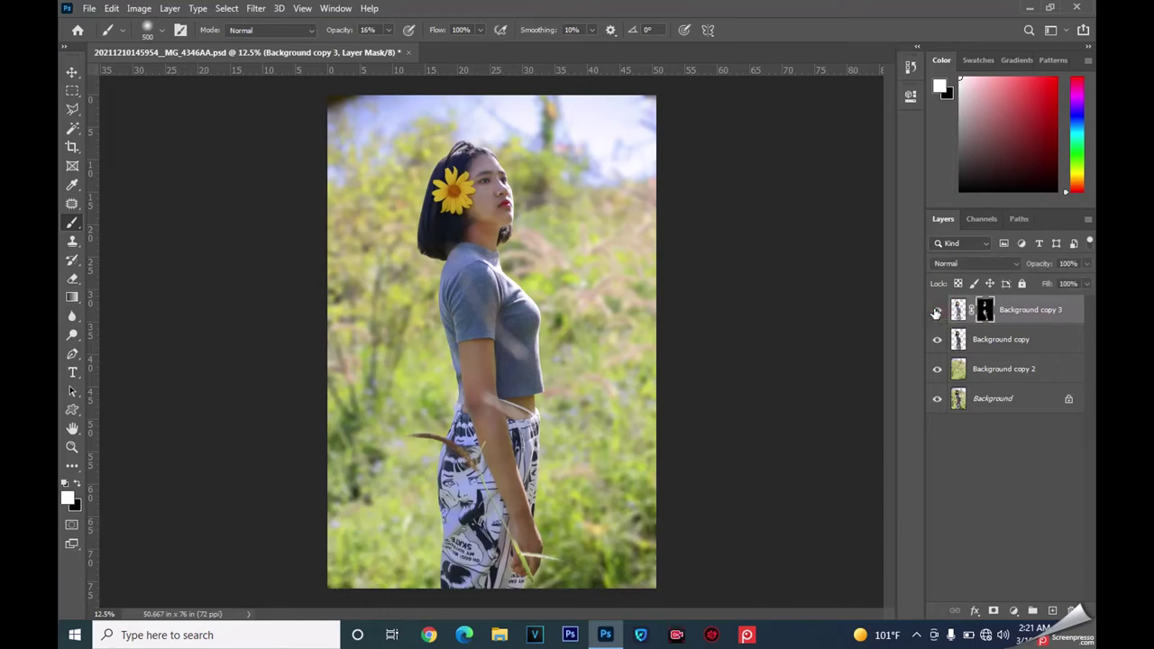
left_click(936, 310)
key("ctrl+minus")
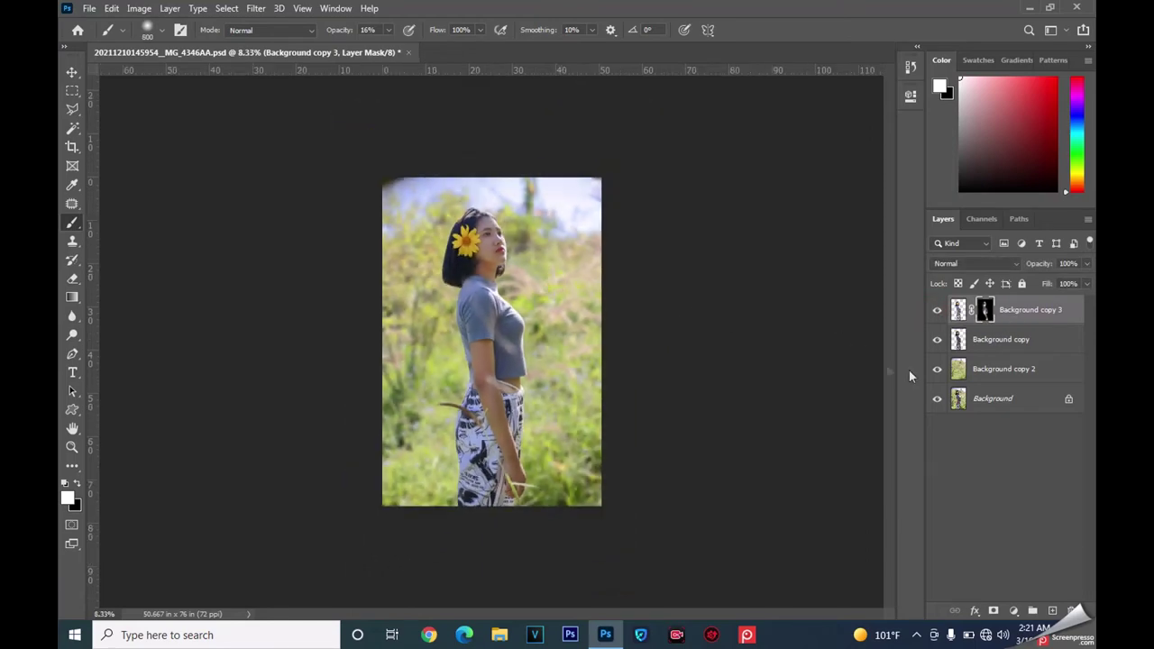
- Merge the two top subject layers into one with Layer > Merge Layers
left_click(1010, 341)
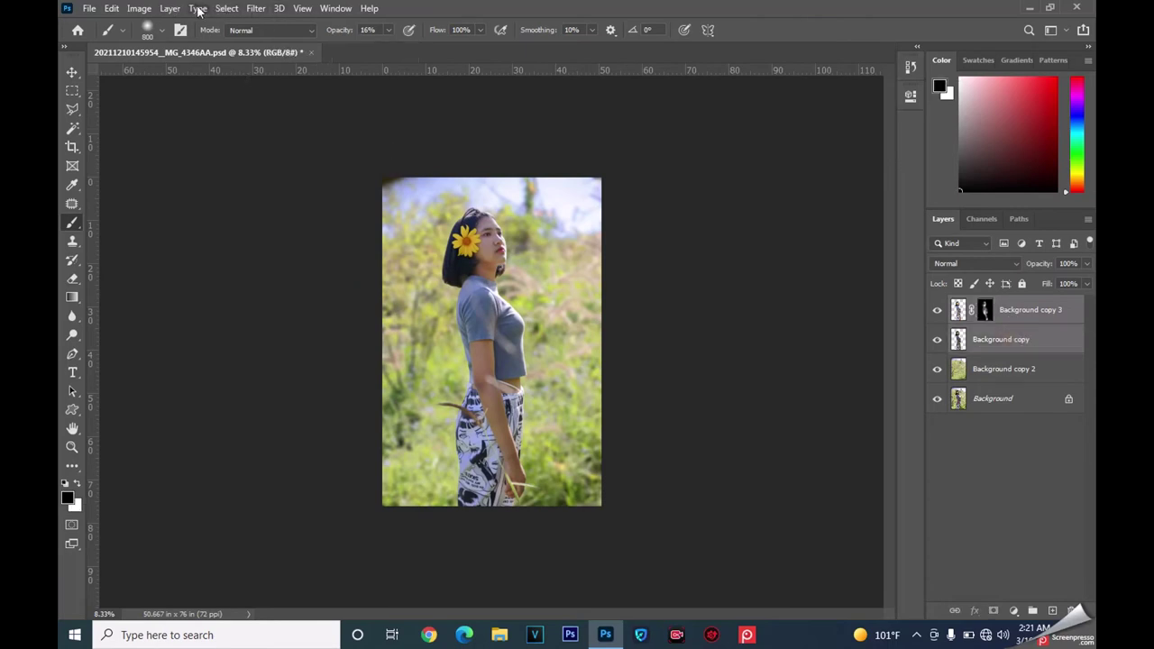
left_click(170, 9)
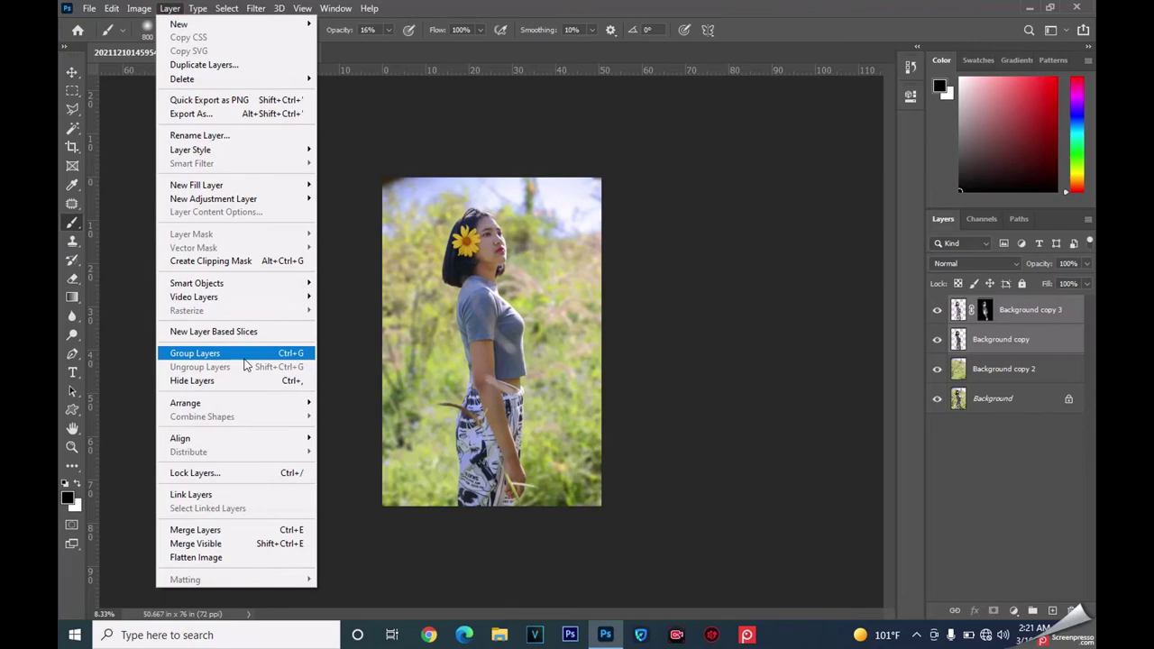
left_click(213, 534)
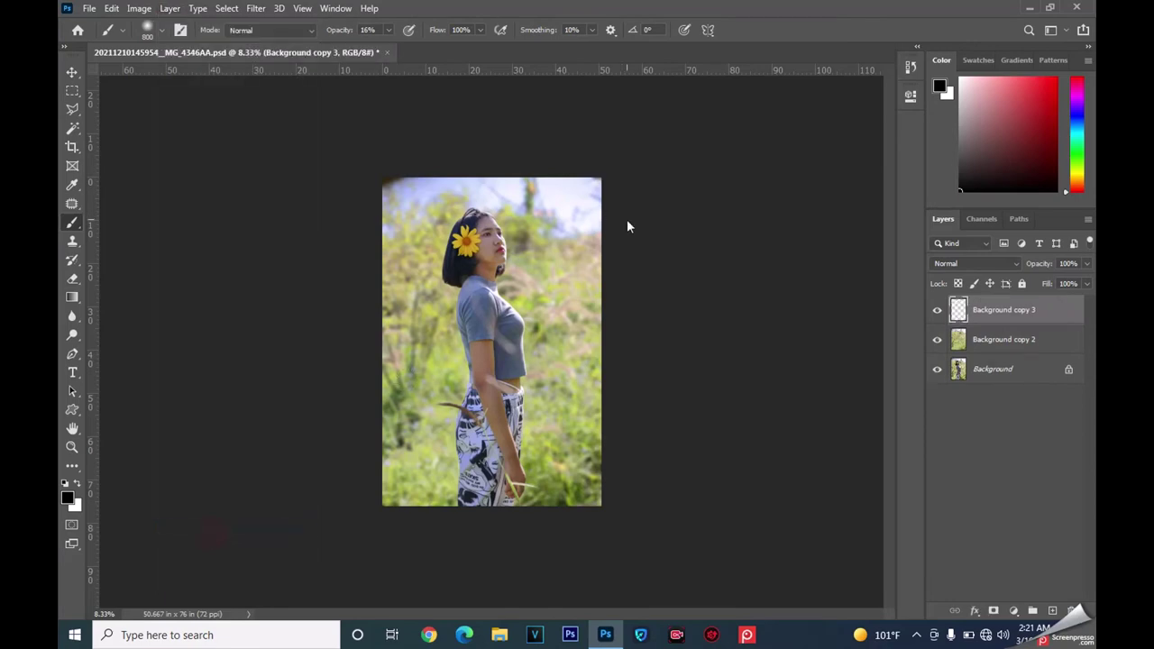
- Zoom in on the woman's face and flower and choose the Clone Stamp tool
scroll(491, 255, "up", 2)
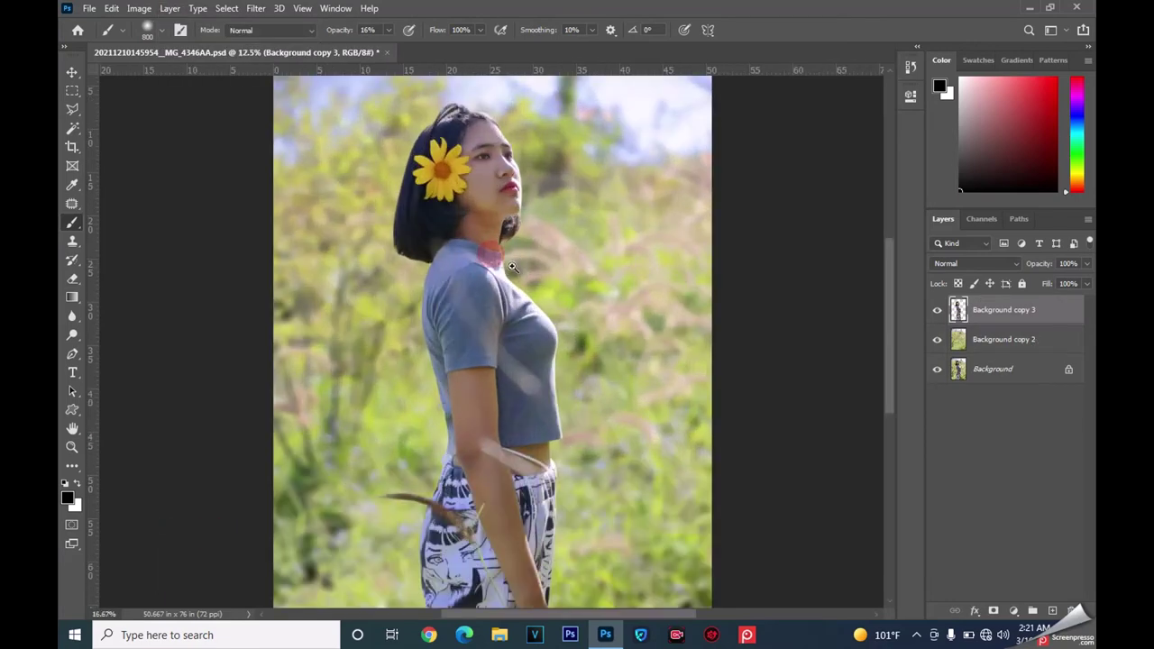
scroll(553, 256, "up", 1)
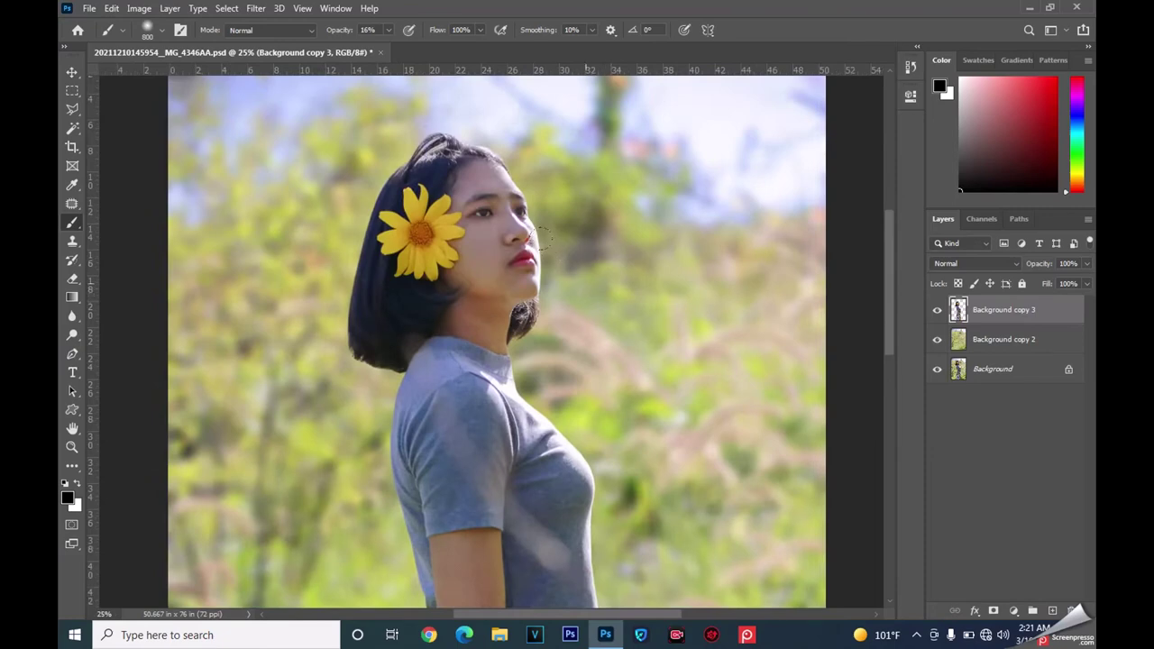
scroll(582, 287, "down", 2)
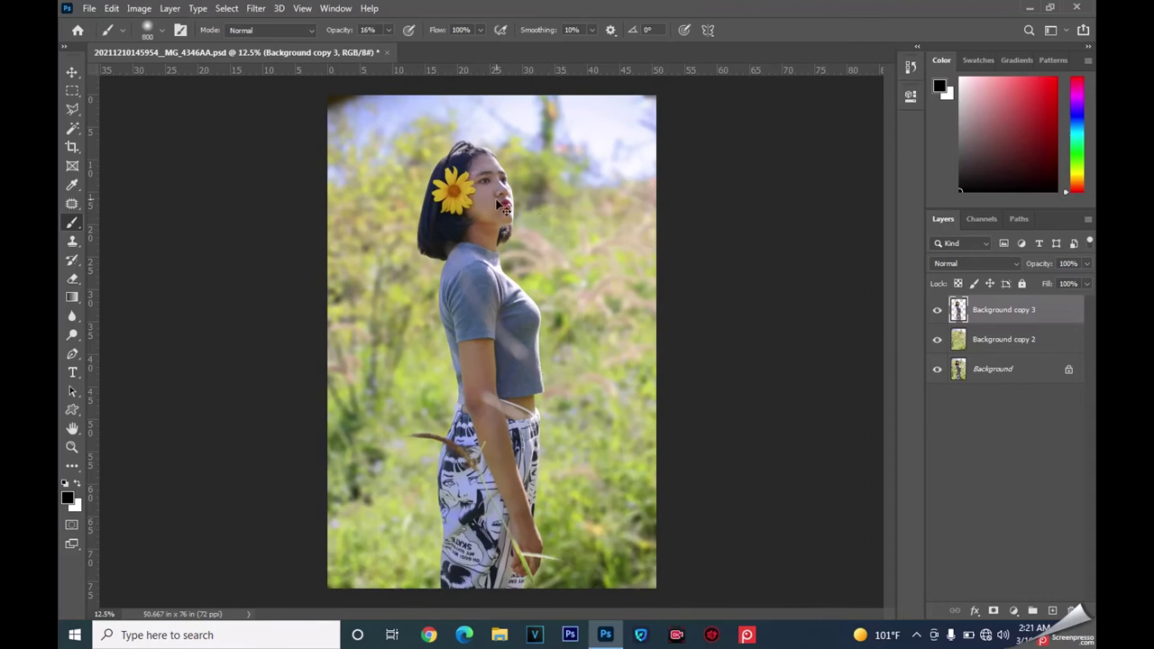
scroll(502, 206, "up", 1)
left_click_drag(514, 147, 520, 320)
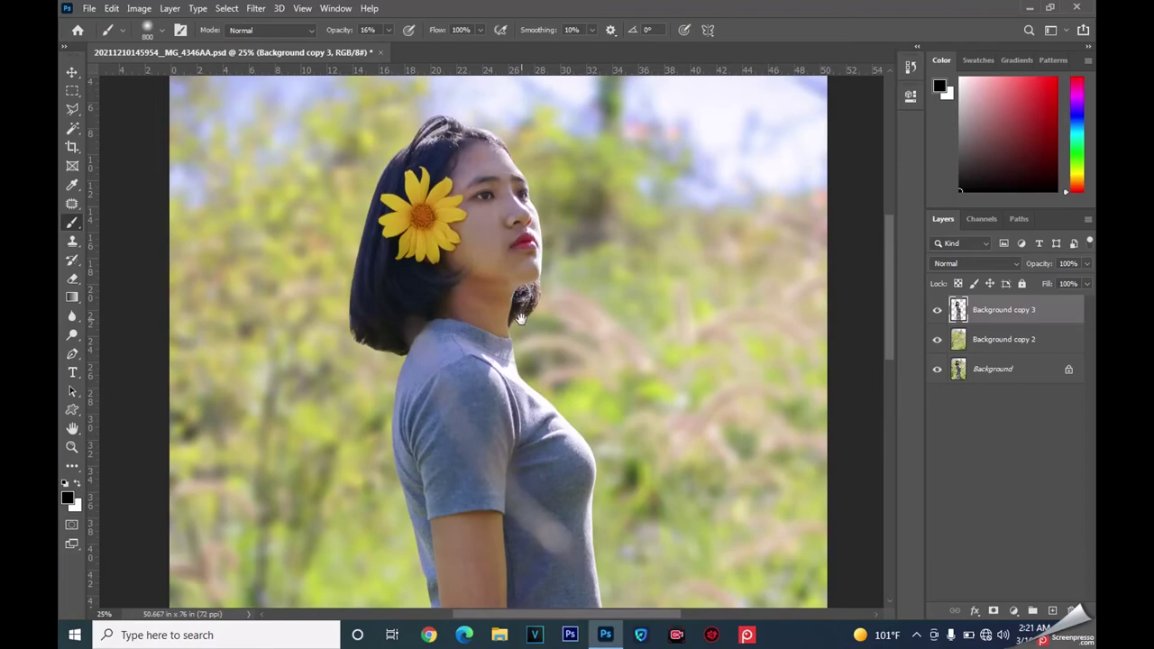
scroll(524, 268, "up", 1)
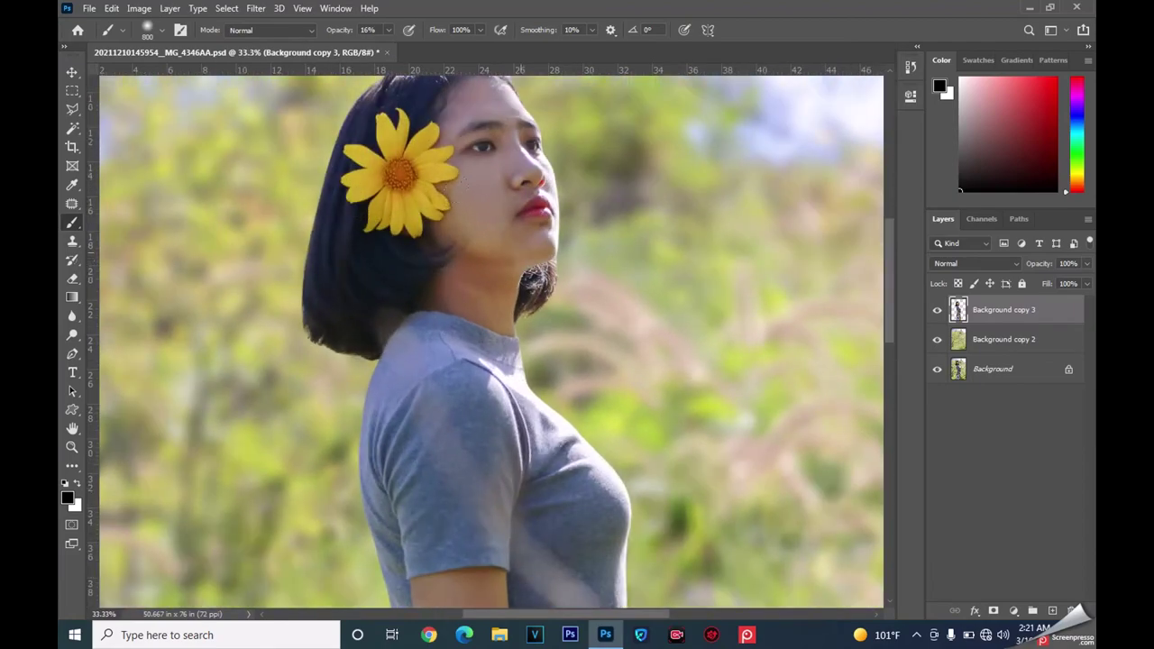
scroll(528, 252, "up", 1)
left_click_drag(519, 237, 510, 428)
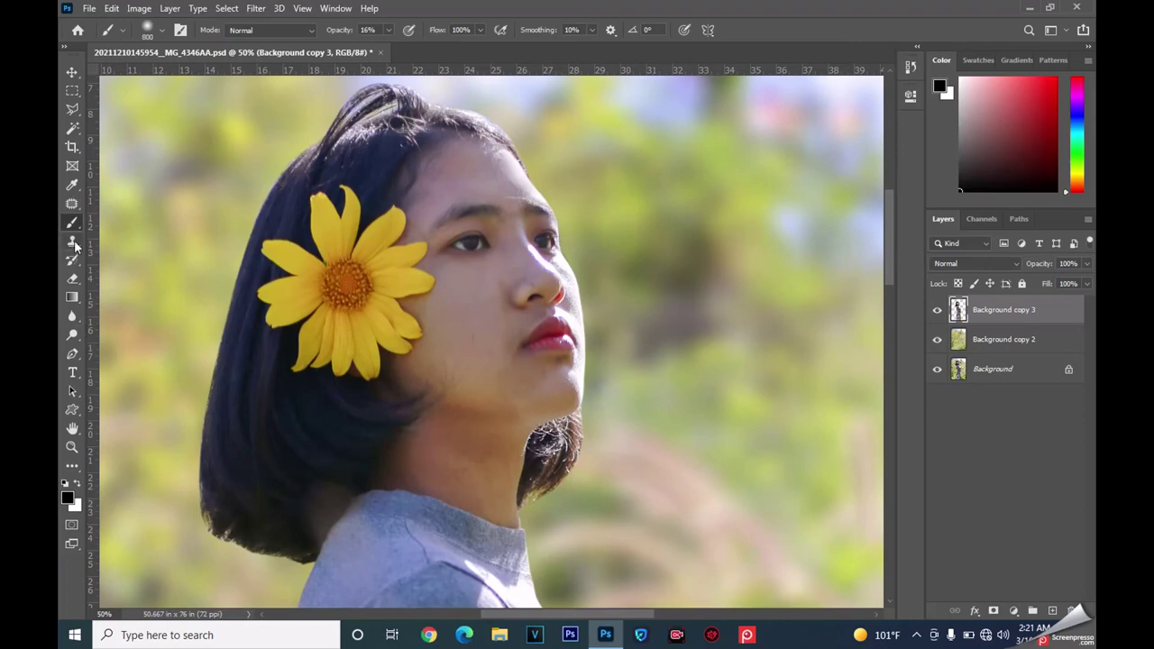
left_click_drag(73, 242, 134, 249)
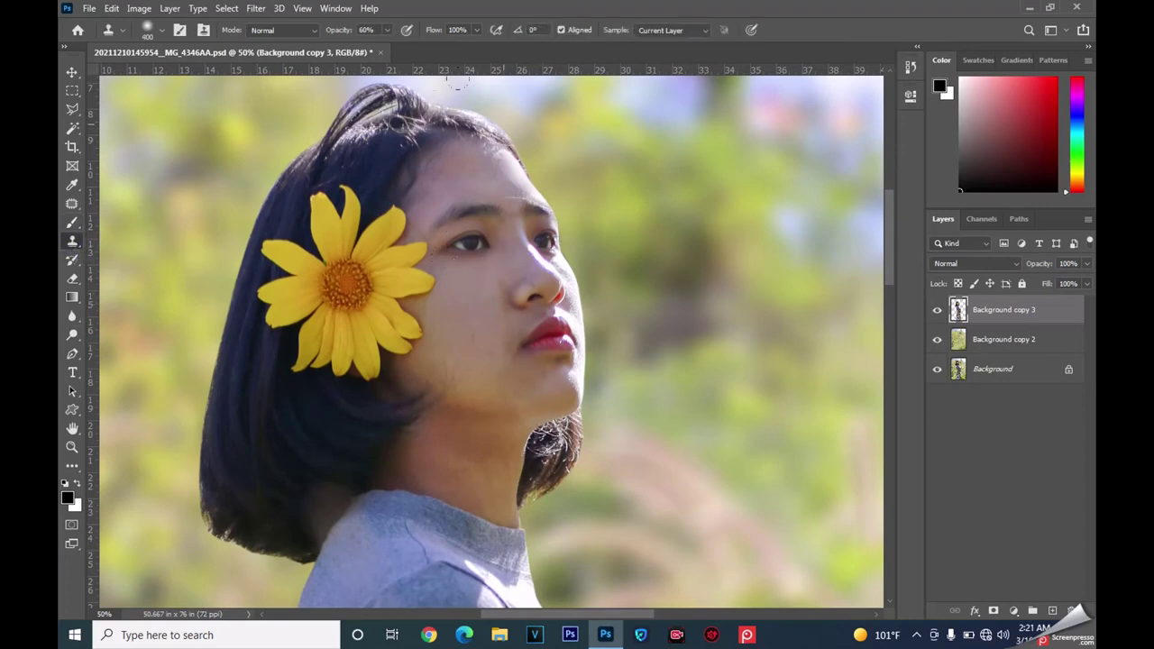
- Lower the Clone Stamp opacity to 19% and zoom closer on the face
left_click(387, 32)
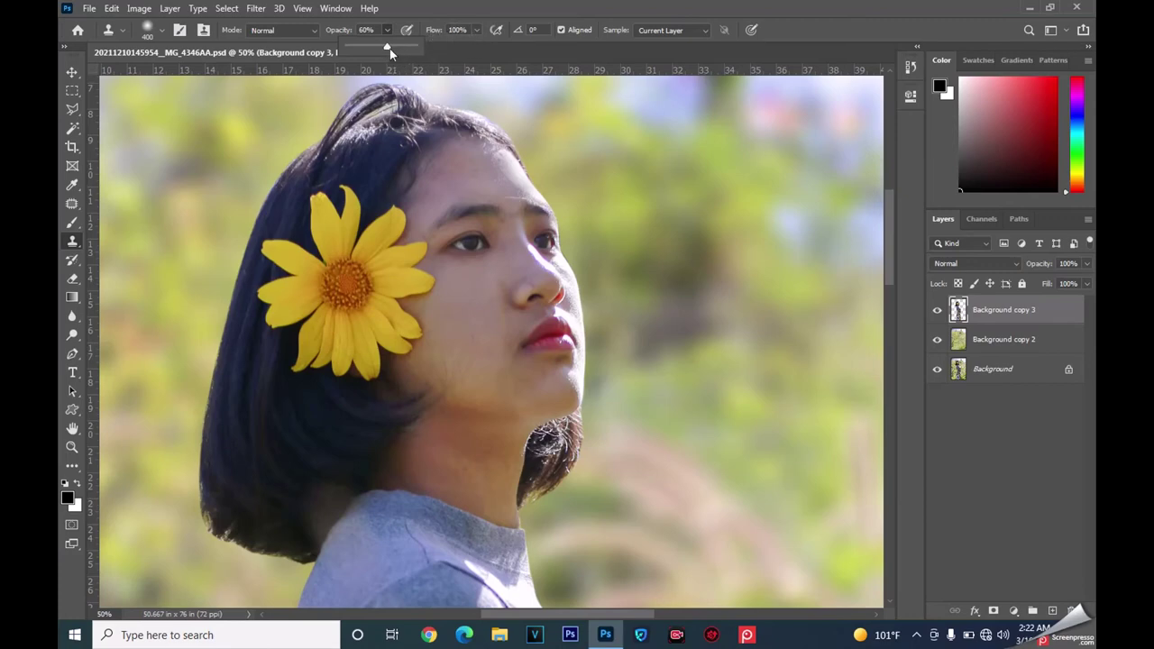
left_click_drag(386, 47, 361, 49)
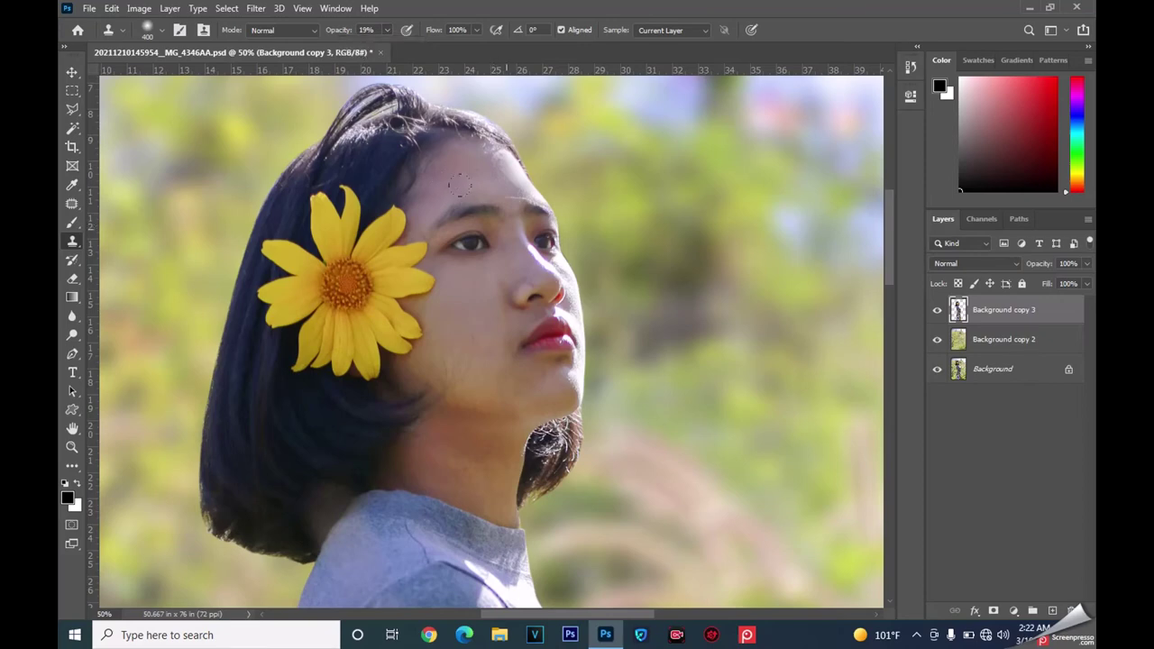
scroll(454, 193, "up", 1)
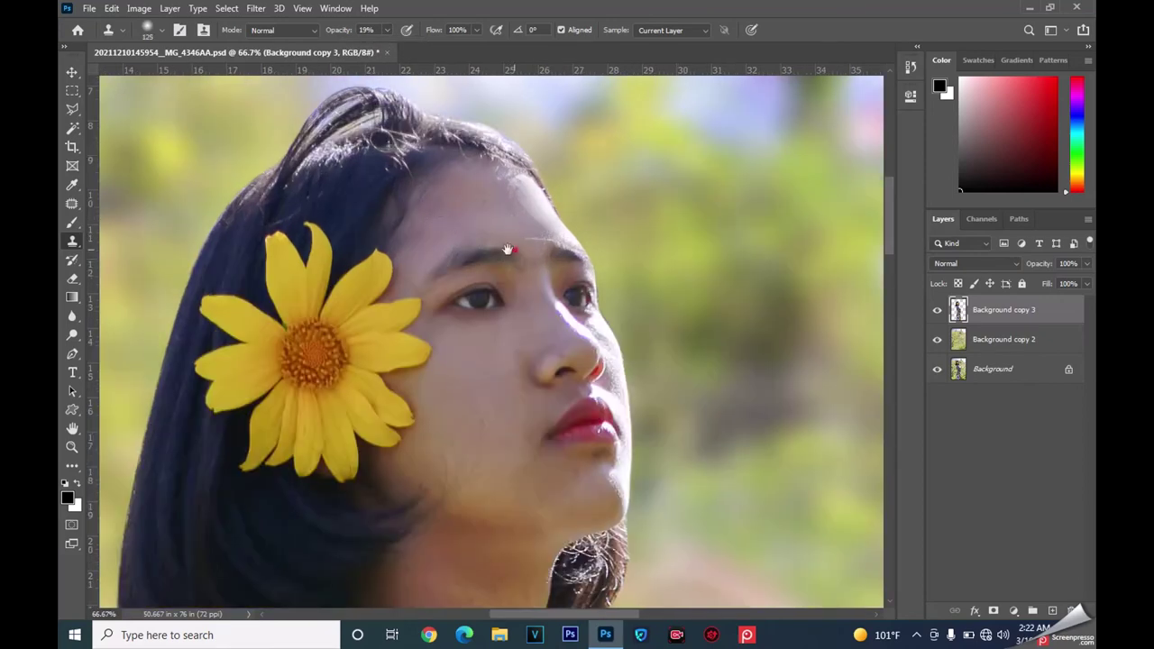
left_click_drag(511, 249, 485, 245)
- Make the clone brush 80 px with 0% hardness in the Brush Preset picker
right_click(456, 208)
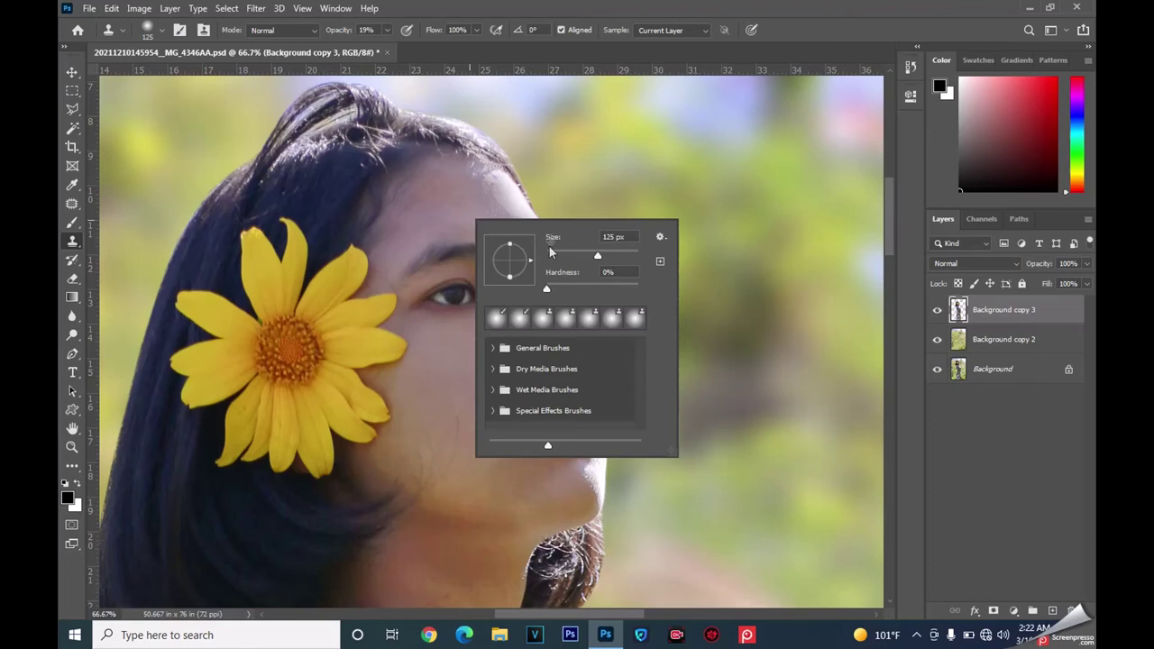
left_click_drag(597, 259, 628, 258)
left_click_drag(628, 257, 565, 259)
mouse_move(563, 259)
left_mouse_down()
mouse_move(634, 260)
mouse_move(580, 257)
left_mouse_up()
left_click_drag(584, 259, 585, 258)
left_click_drag(546, 288, 638, 288)
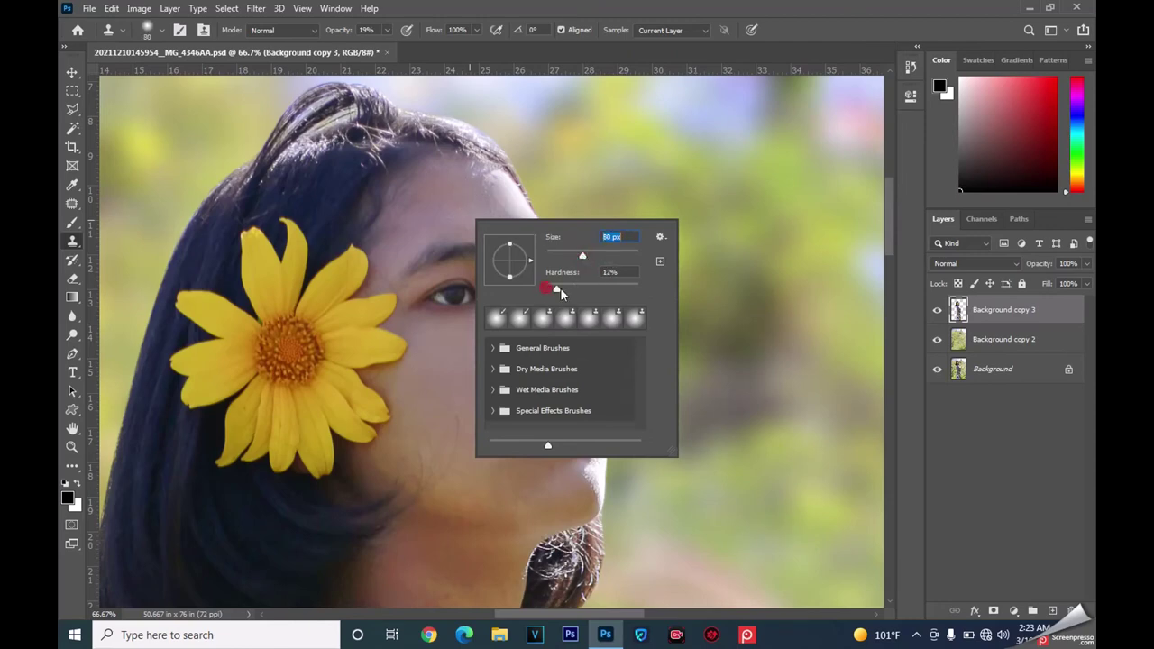
key("Tab")
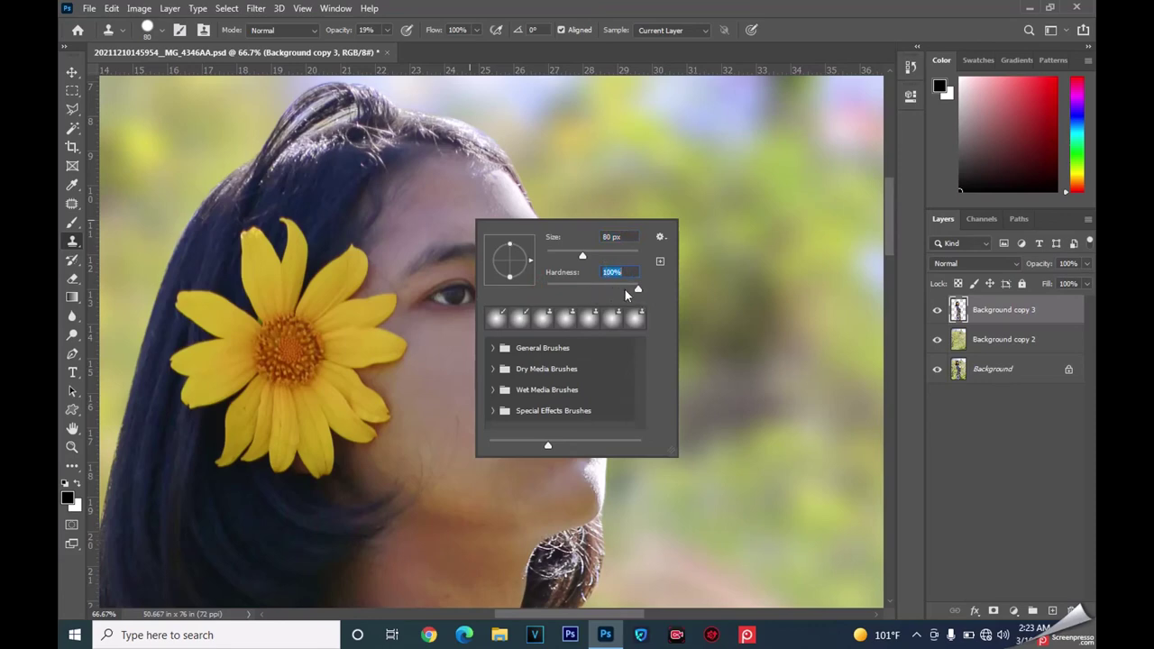
left_click_drag(638, 288, 497, 283)
key("Return")
left_click_drag(485, 202, 503, 243)
- At 100% zoom, sample clean skin and clone over the forehead blemishes
key("ctrl+1")
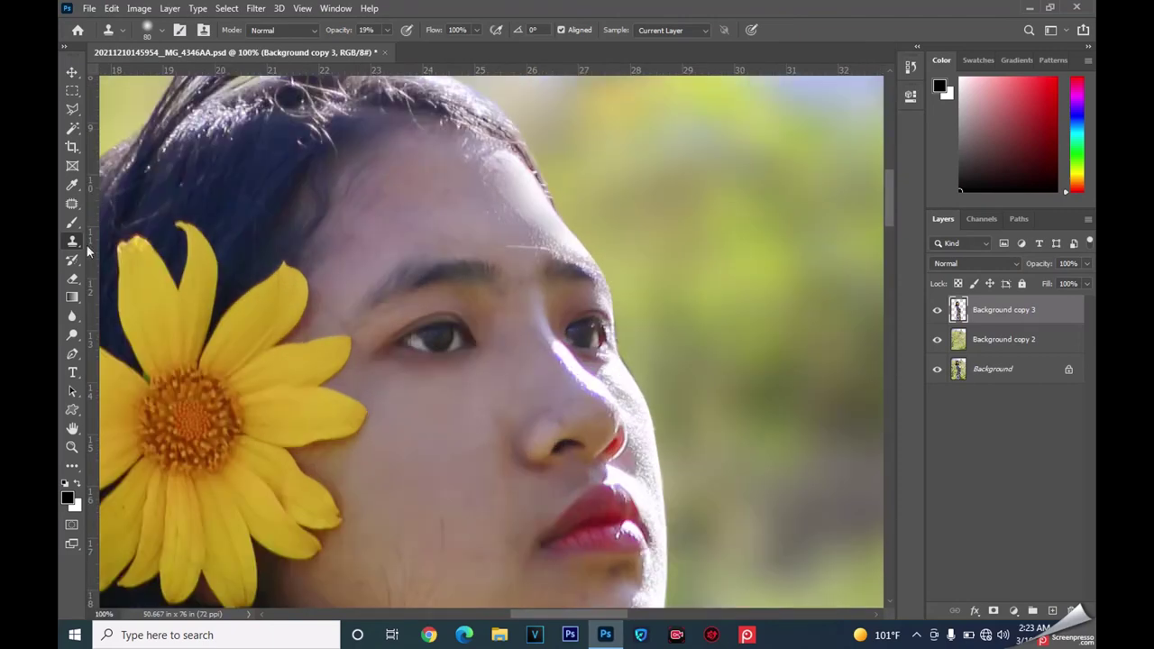
right_click(73, 243)
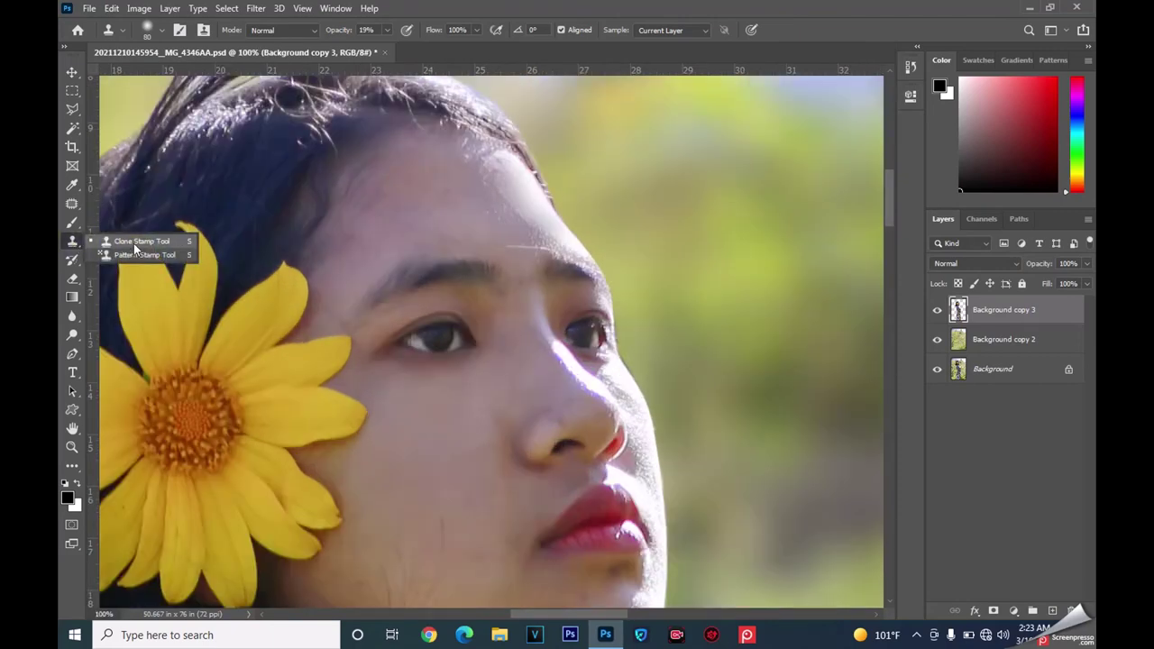
left_click(135, 243)
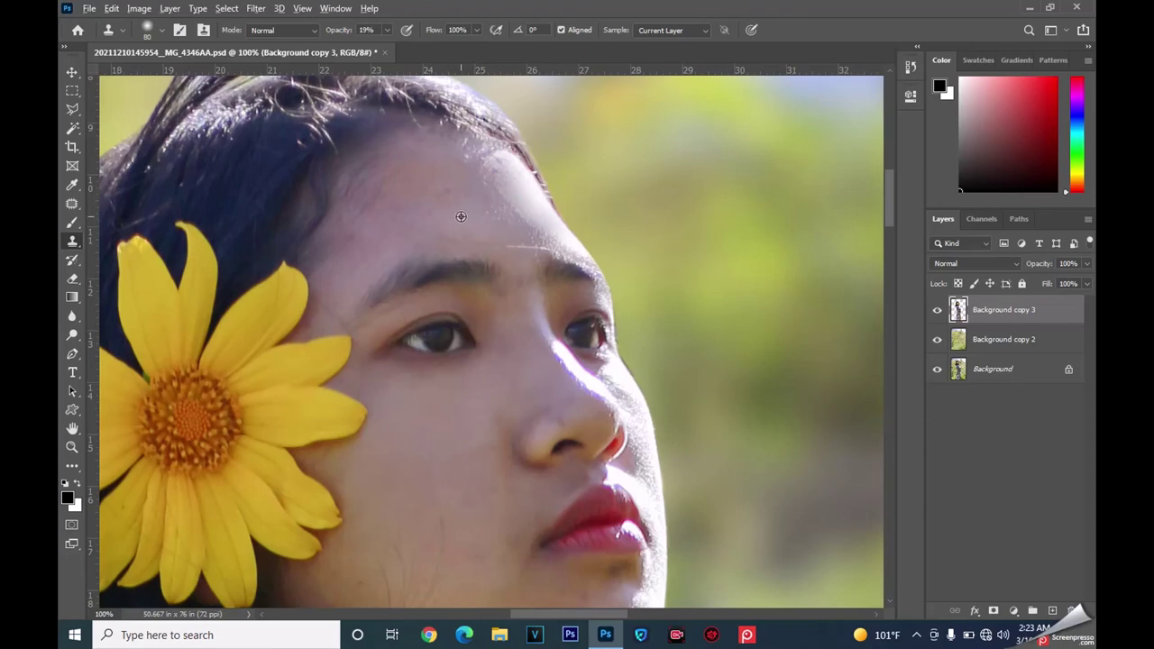
left_click(461, 216, "alt")
left_click_drag(437, 181, 523, 197)
left_click(394, 204, "alt")
left_click_drag(412, 197, 438, 166)
mouse_move(439, 166)
left_mouse_down()
mouse_move(346, 244)
mouse_move(546, 232)
left_mouse_up()
- Clone out blemishes around the nose and on both cheeks
scroll(526, 198, "down", 3)
left_click(584, 302)
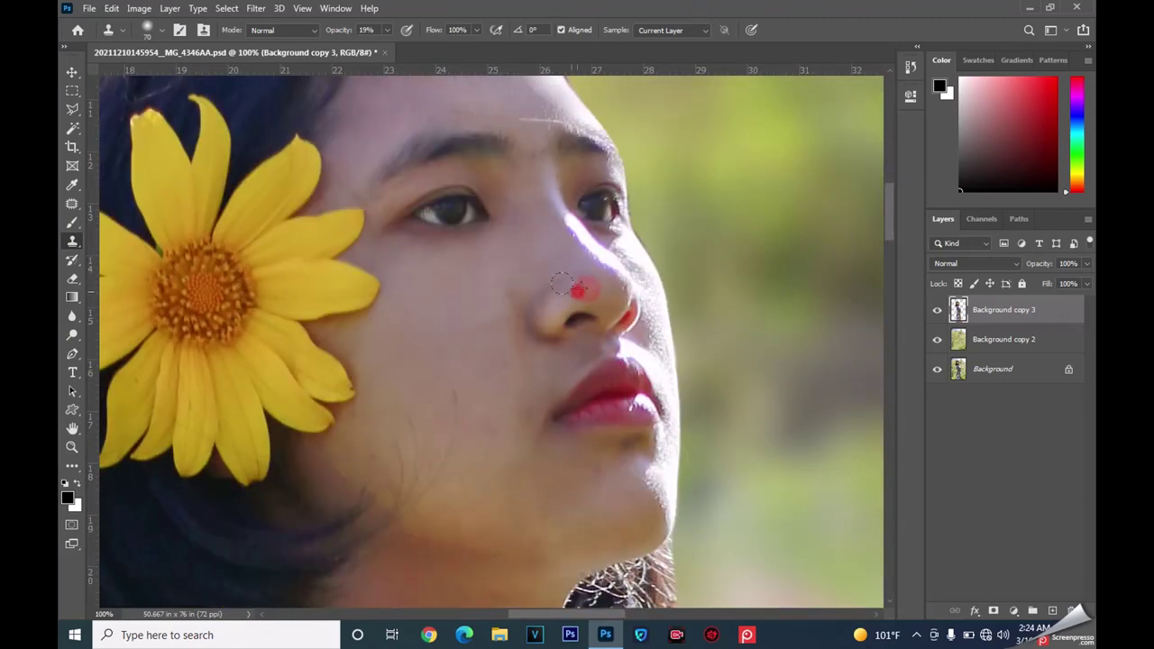
left_click(516, 342)
left_click(553, 352)
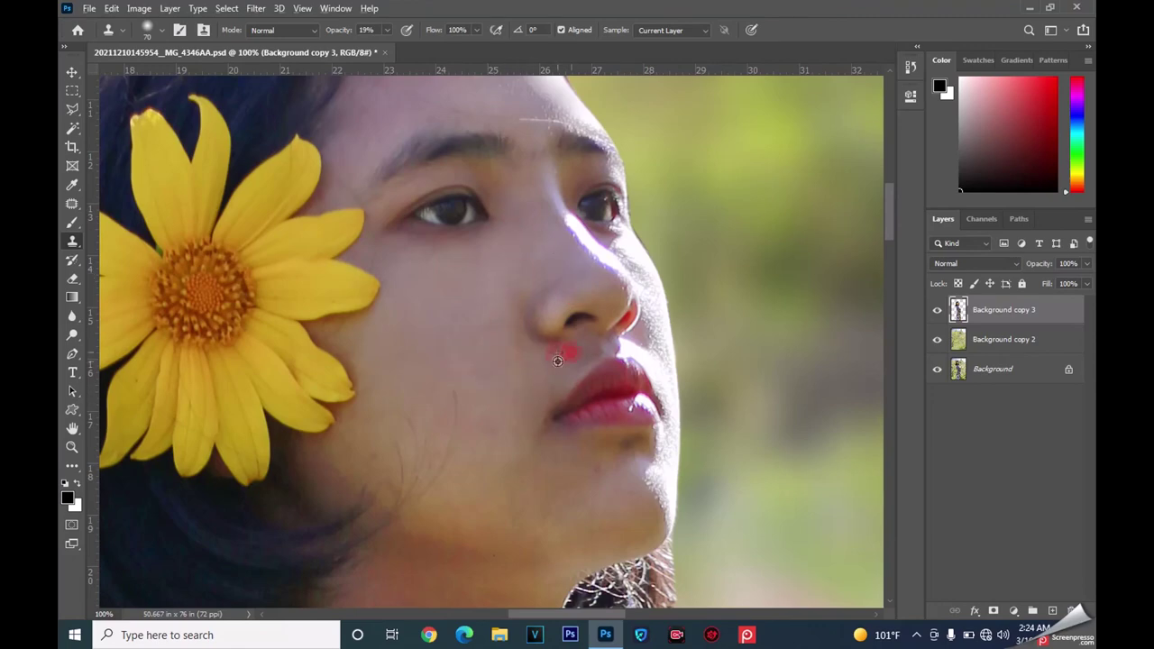
scroll(553, 352, "down", 3)
left_click(621, 383)
scroll(618, 360, "down", 1)
left_click(442, 412)
left_click(412, 327)
left_click(584, 426)
scroll(567, 417, "down", 3)
- Clone out marks on the neck, below the lips and on the chin
left_click(514, 434)
left_click(515, 350)
left_click(578, 386)
left_click(505, 422)
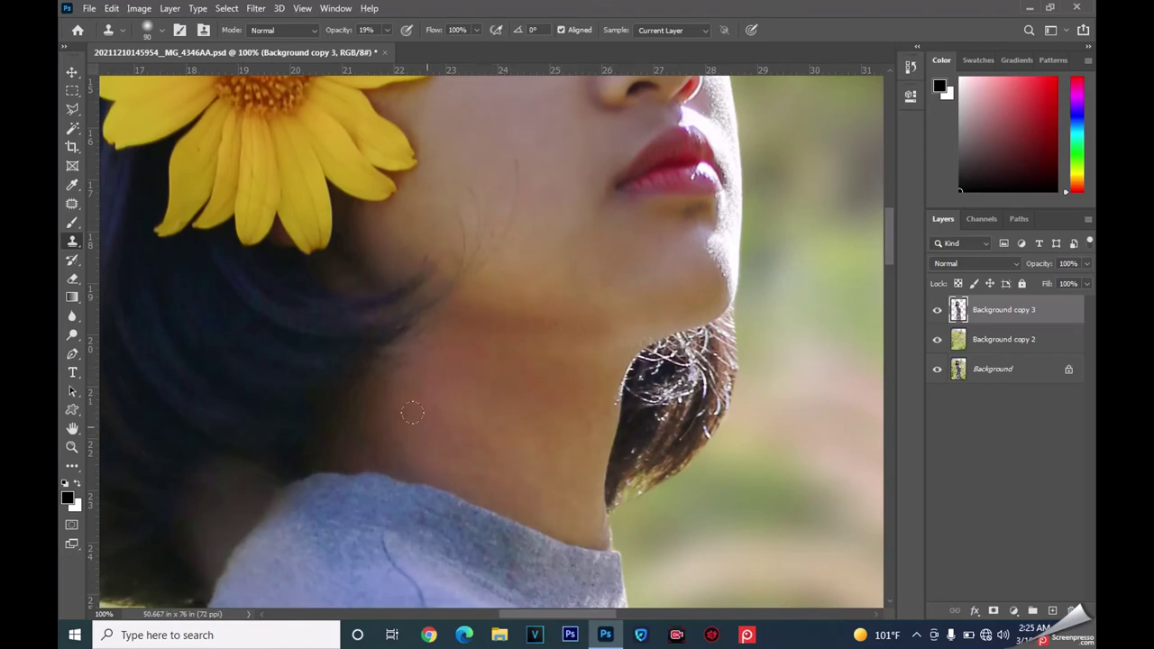
left_click(351, 430)
left_click(471, 387)
scroll(641, 337, "up", 3)
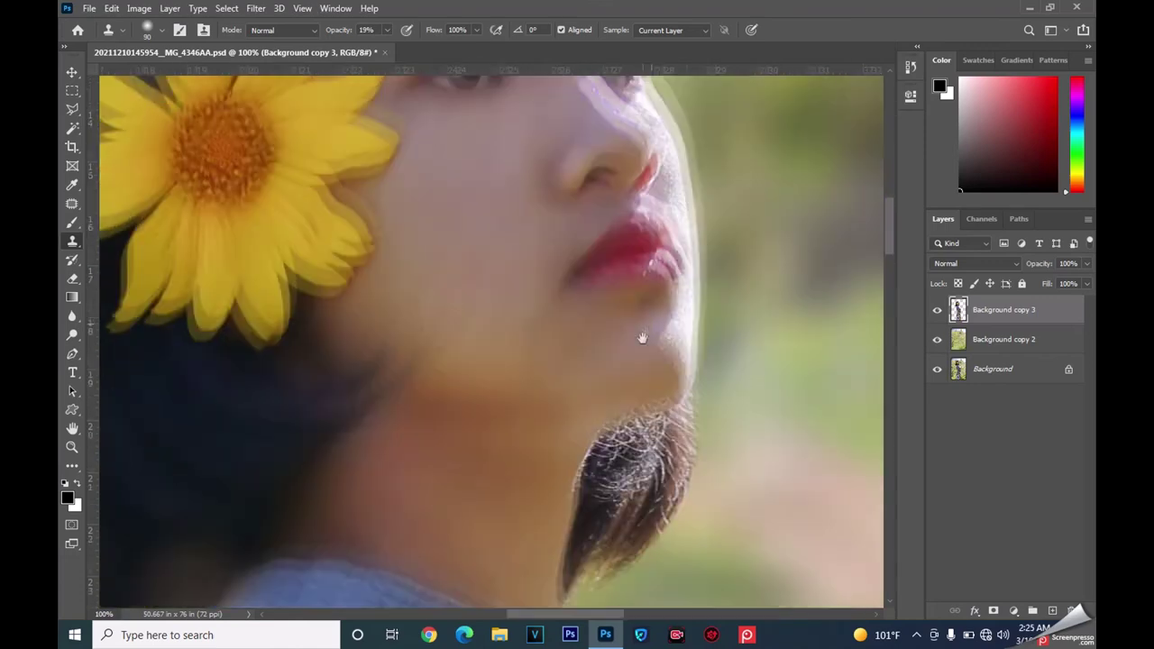
left_click(566, 352)
left_click(588, 364)
left_click(621, 311)
left_click(675, 332)
left_click(642, 323)
left_click(654, 355)
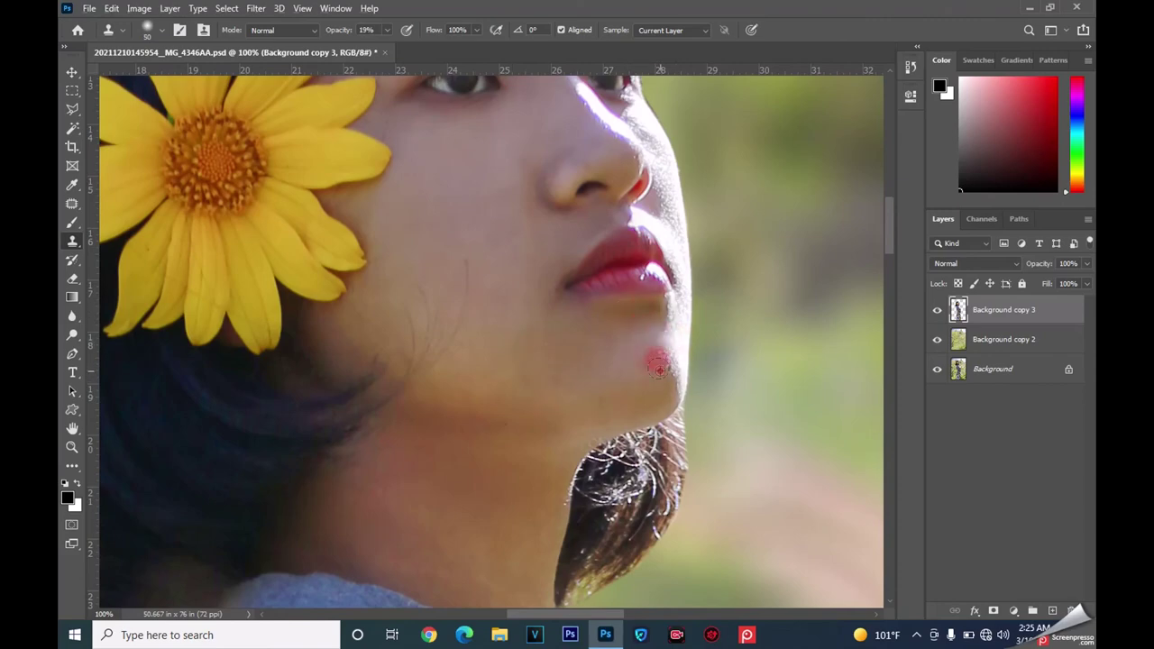
- Touch up beside the nose, clean the forearm and hand, then fit the photo on screen
scroll(663, 343, "up", 5)
left_click(662, 326)
left_click(631, 335)
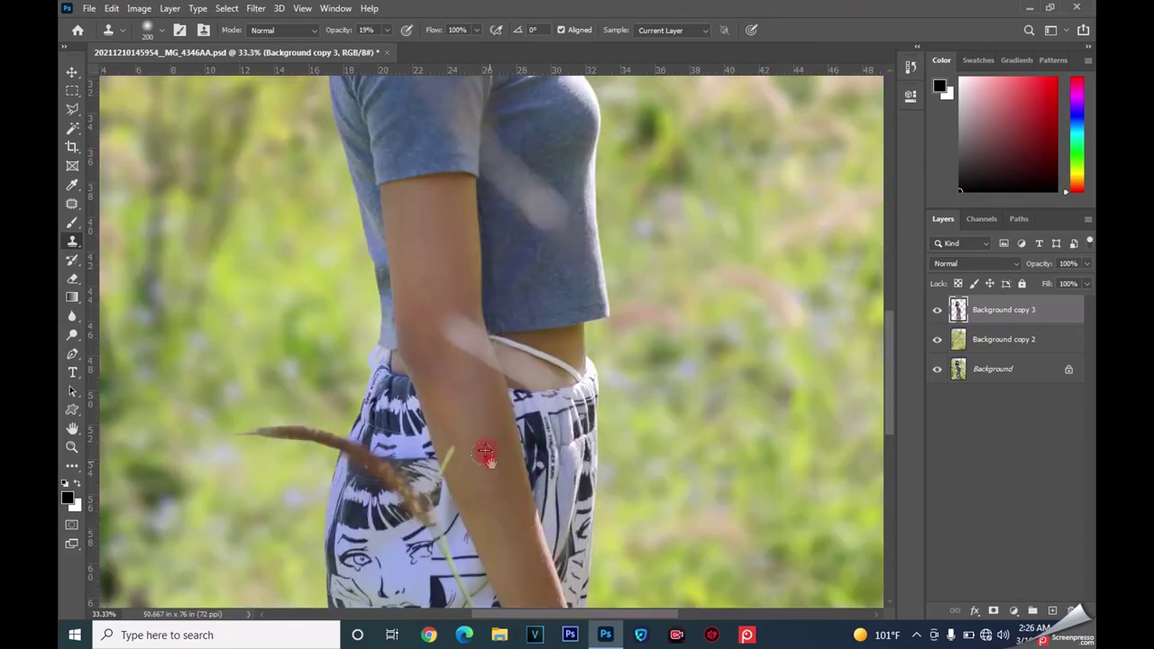
scroll(465, 377, "down", 3)
scroll(478, 388, "up", 1)
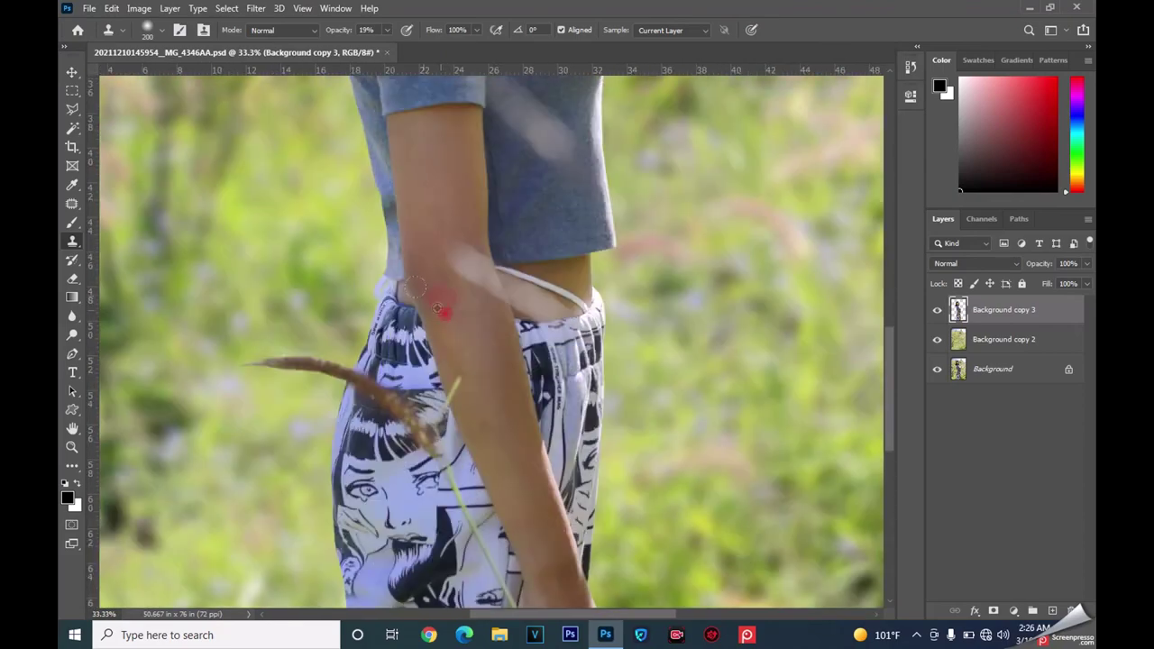
scroll(493, 350, "down", 5)
left_click(501, 347)
left_click(534, 439)
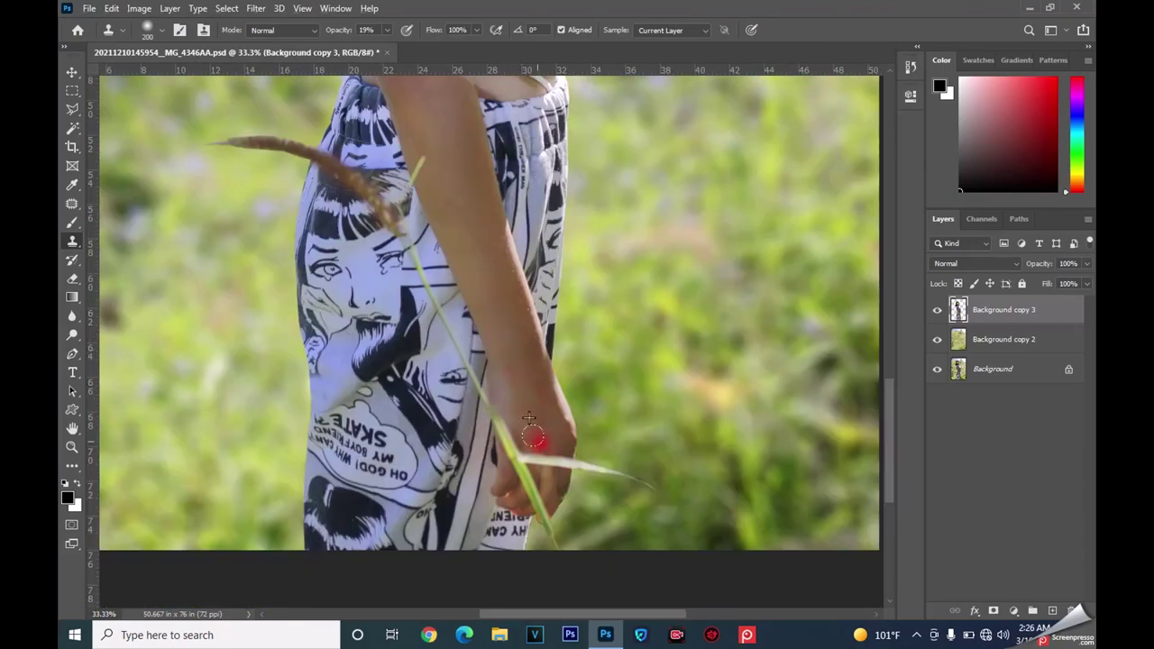
scroll(550, 435, "up", 5)
key("ctrl+0")
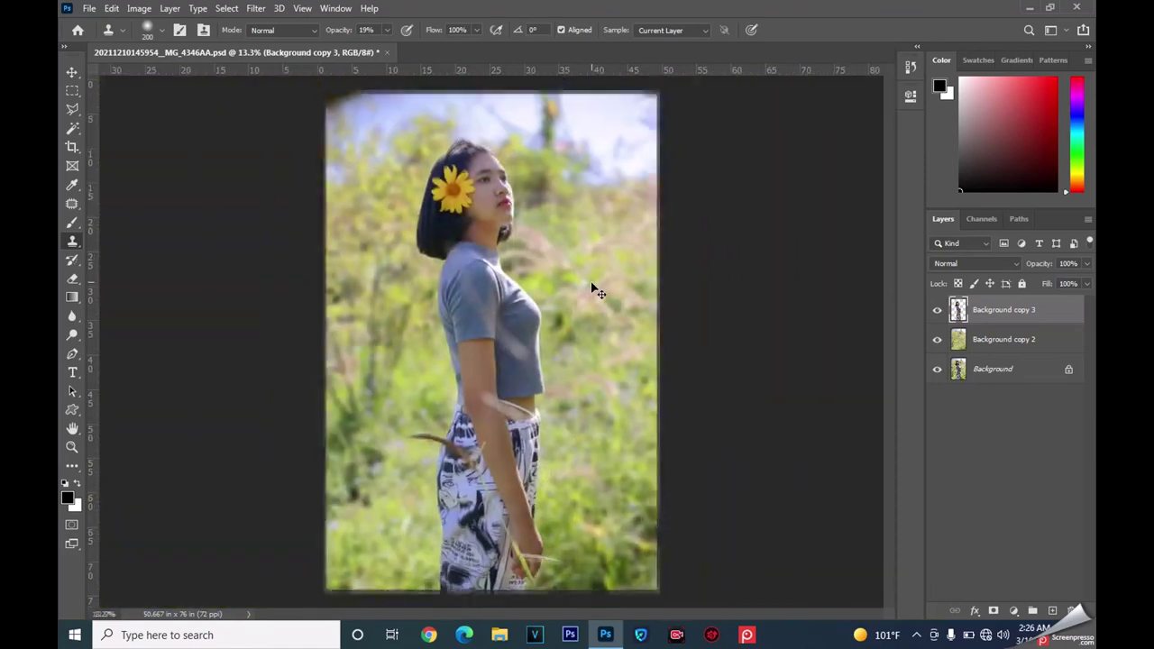
- Zoom out to 12.5% and make Background copy 2 the active layer
key("ctrl+minus")
left_click(595, 296, "ctrl")
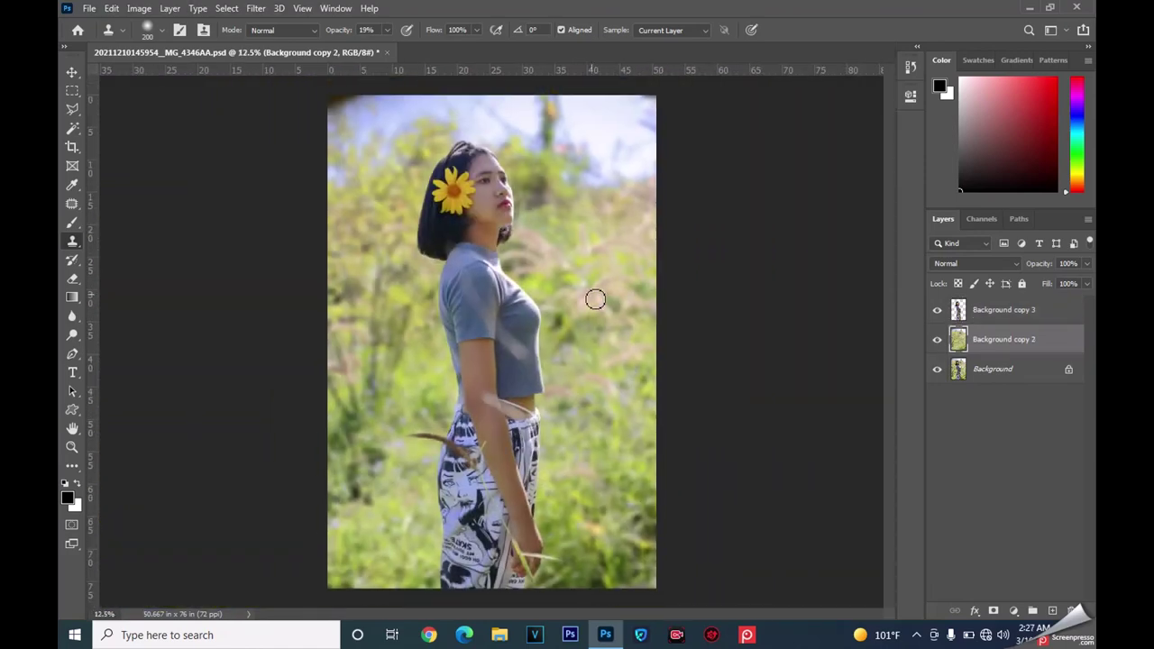